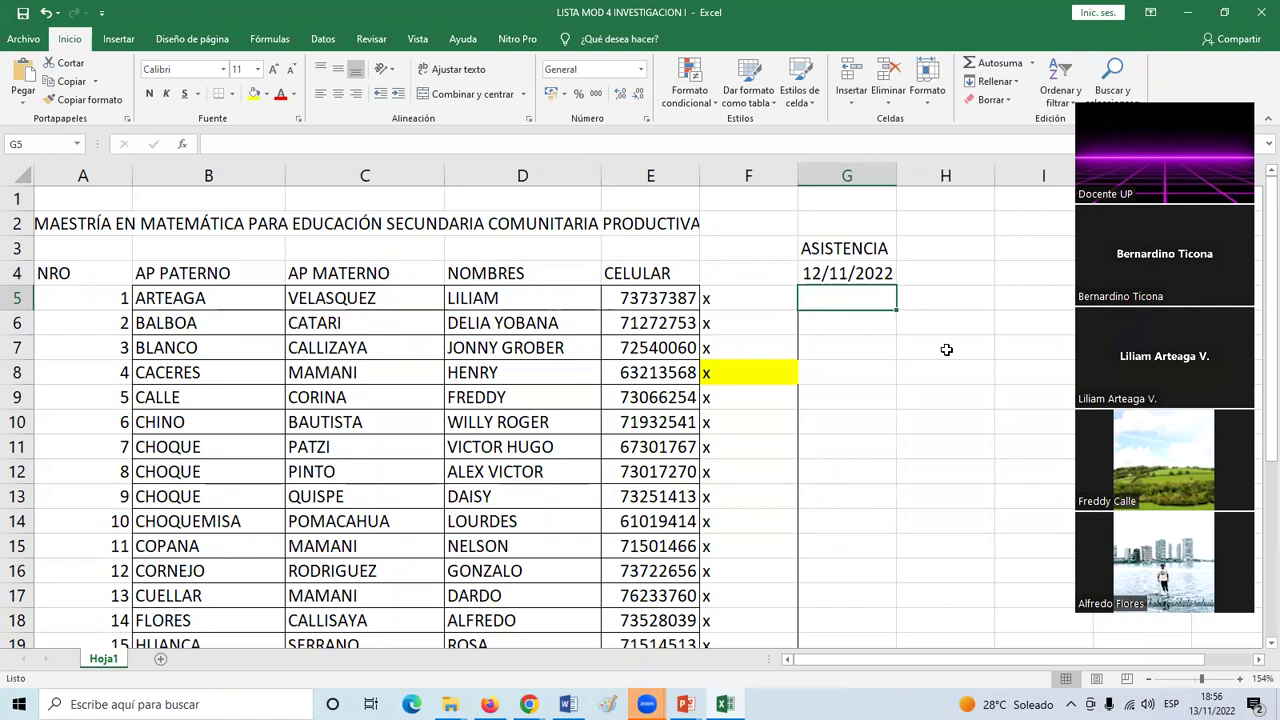
- Mark attendance for 12/11/2022 with an X in cells G5 and G8, leaving rows 6 and 7 blank
text(X)
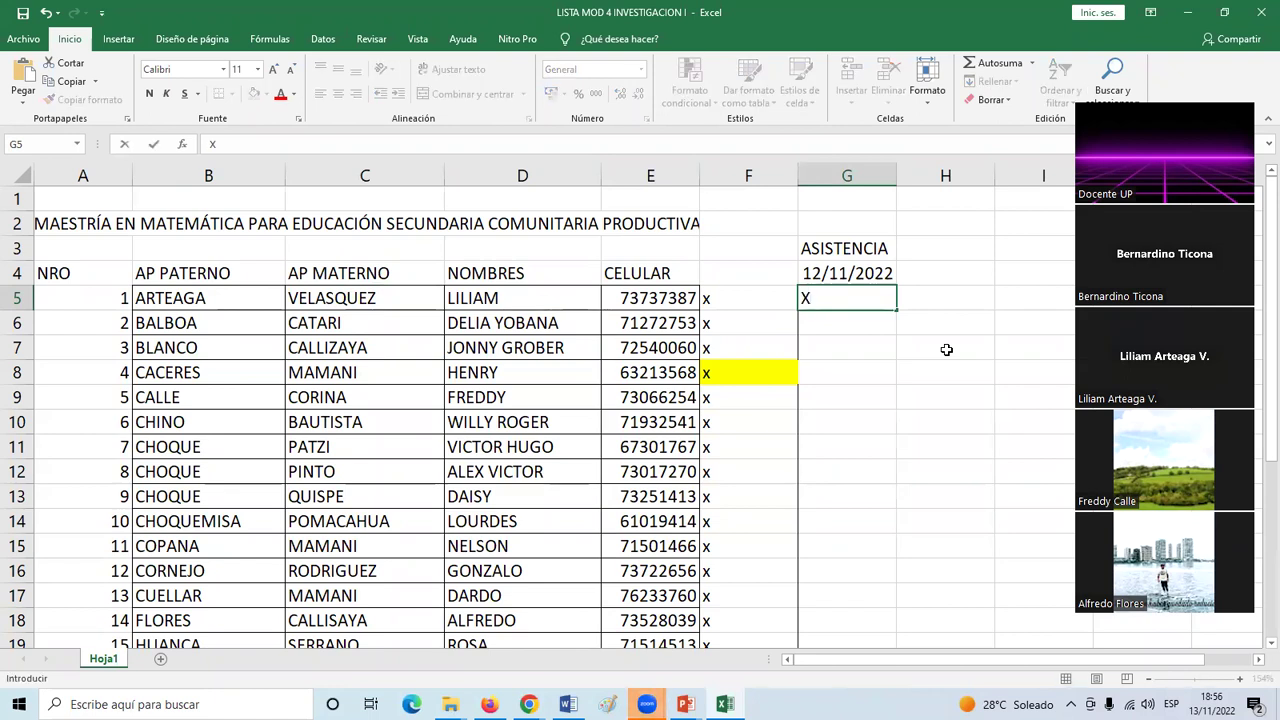
key(Return)
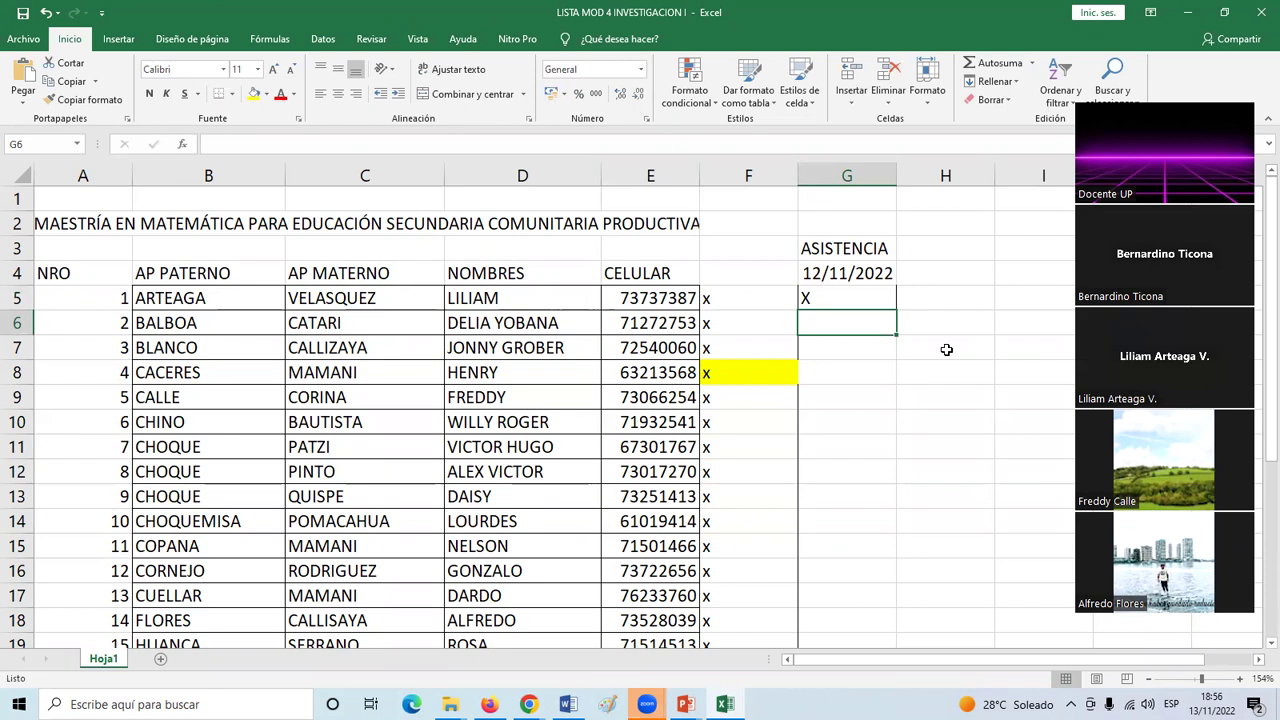
key(Return)
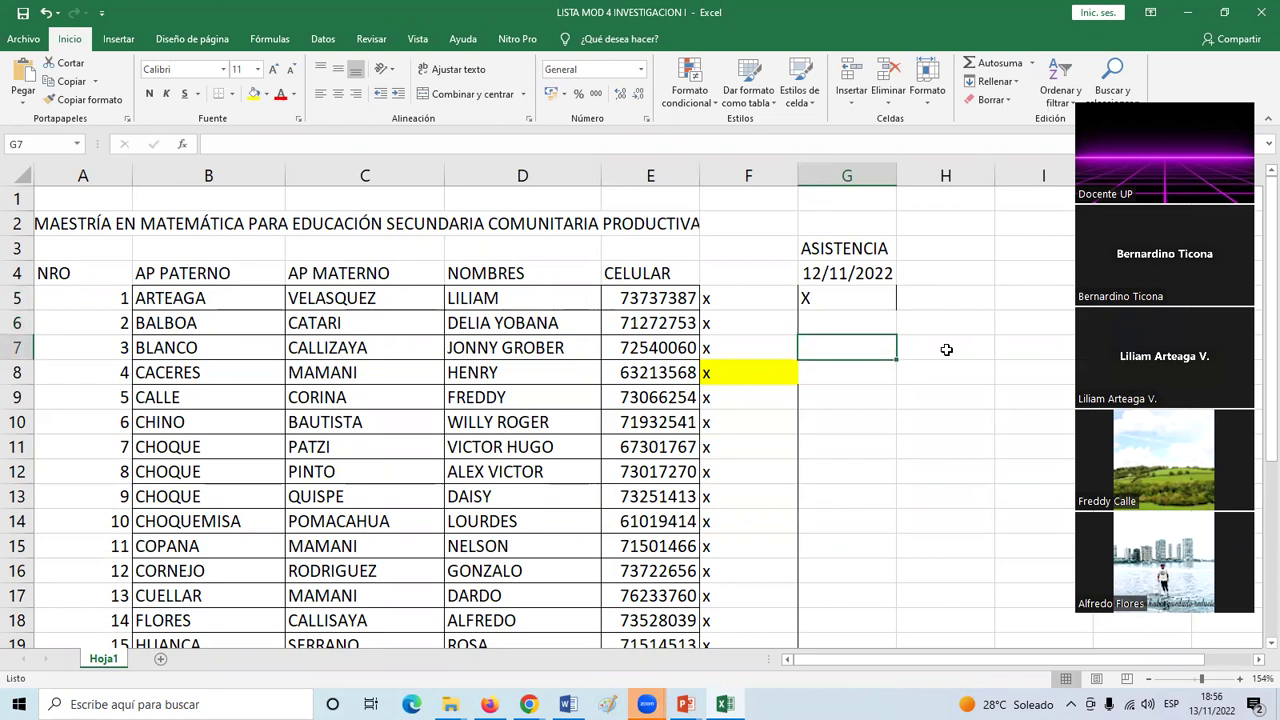
key(Return)
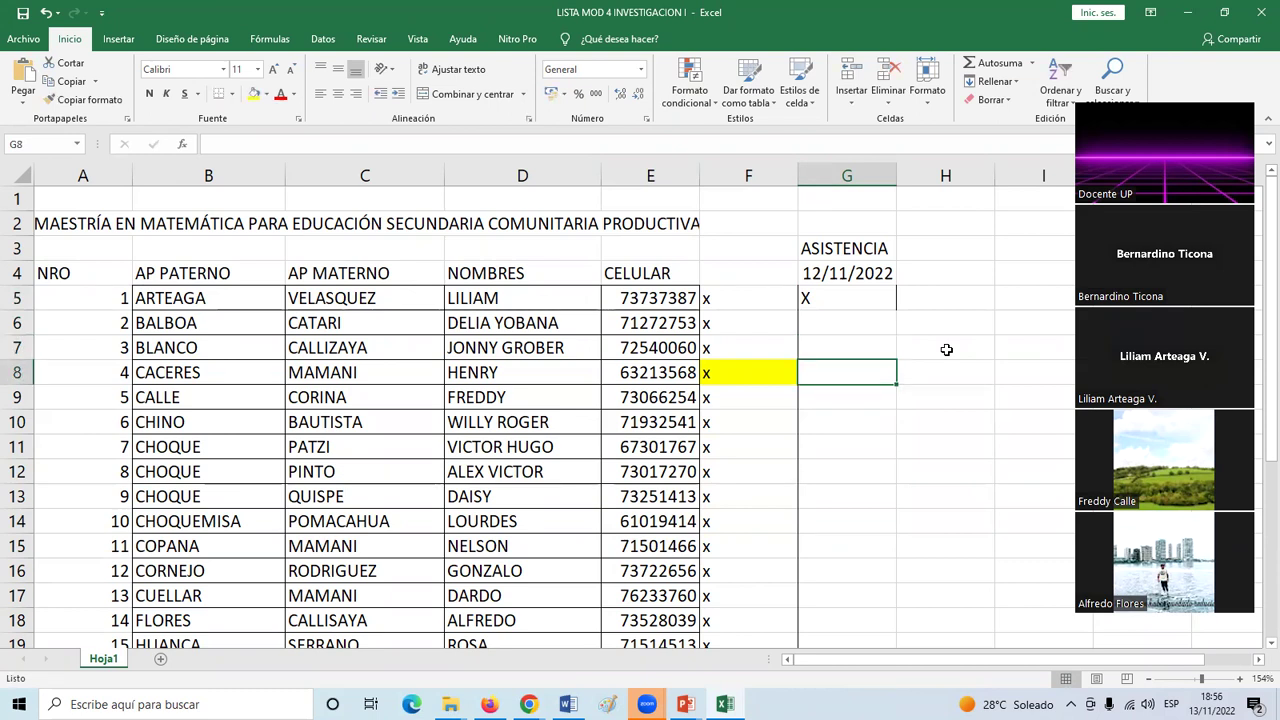
text(X)
key(Return)
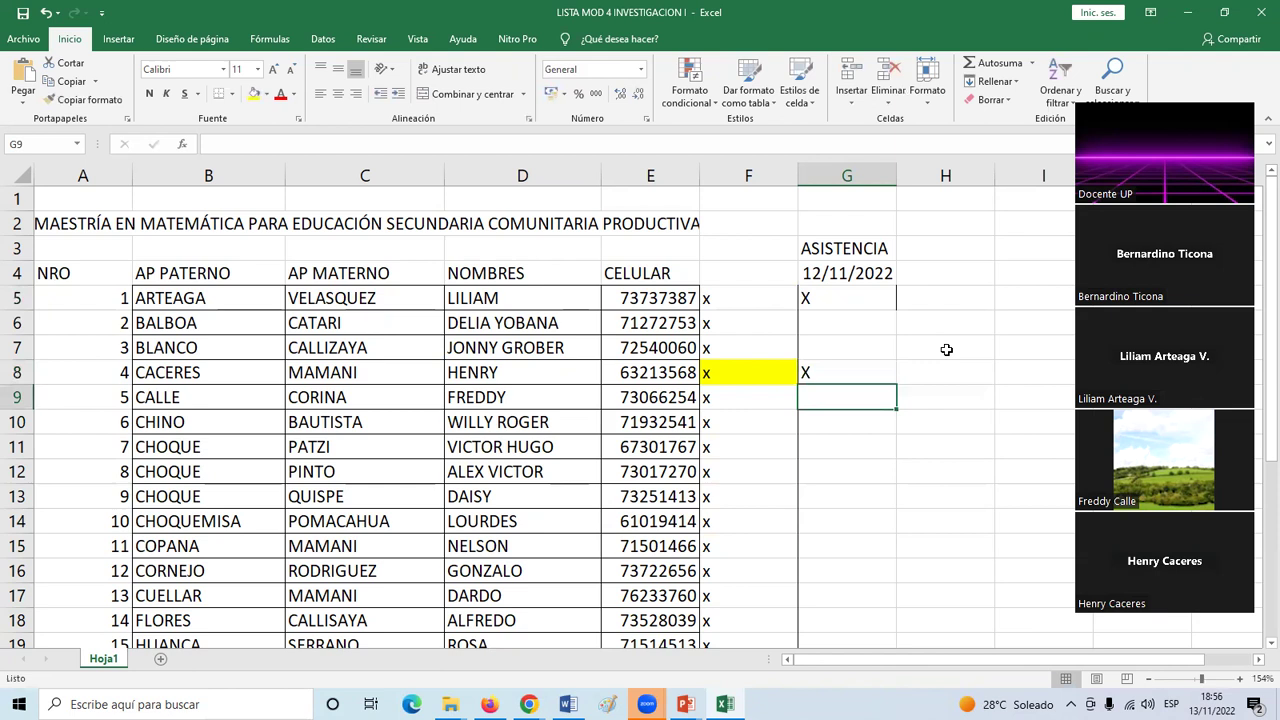
- Enter an X in the attendance column for students 5 and 6, cells G9 and G10
text(X)
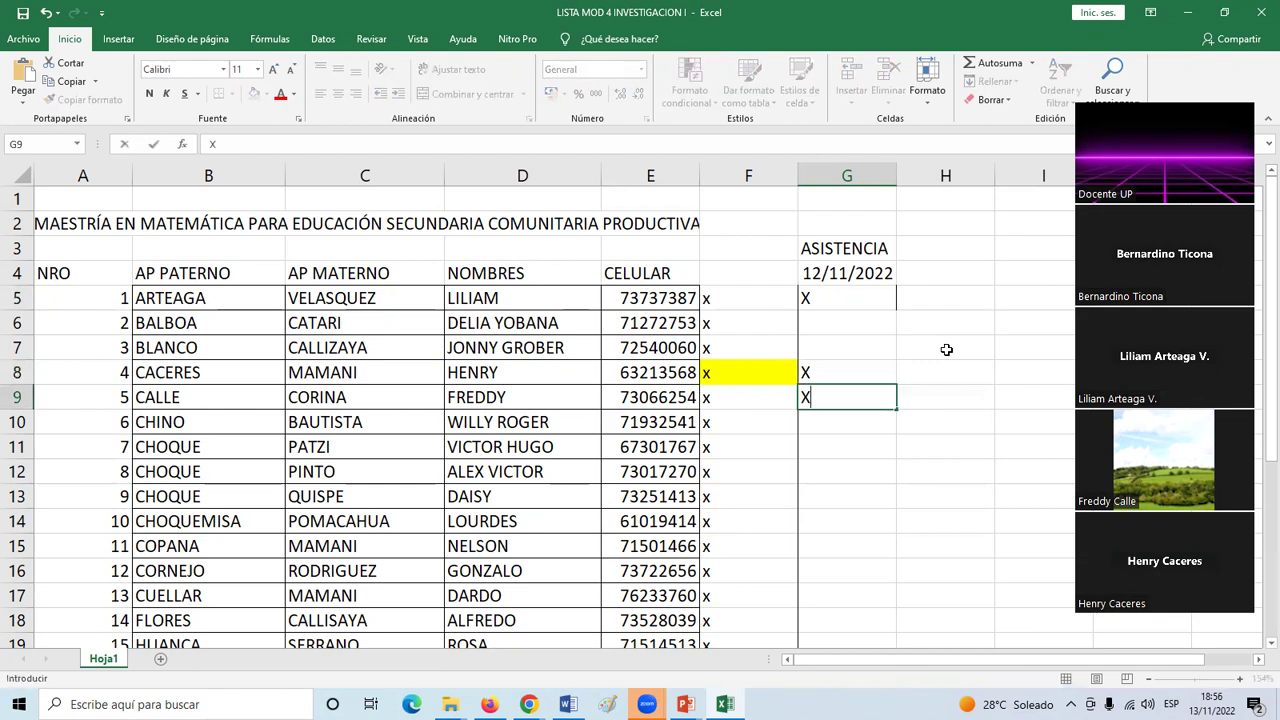
key(Return)
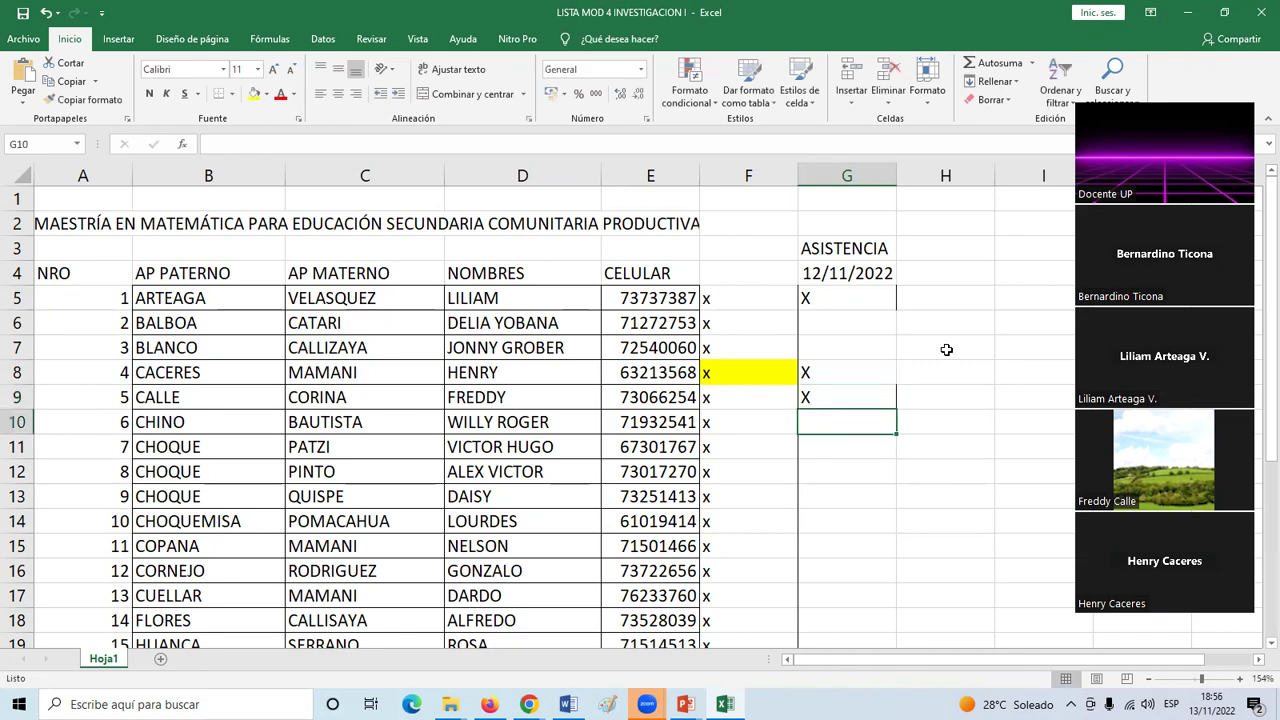
text(X)
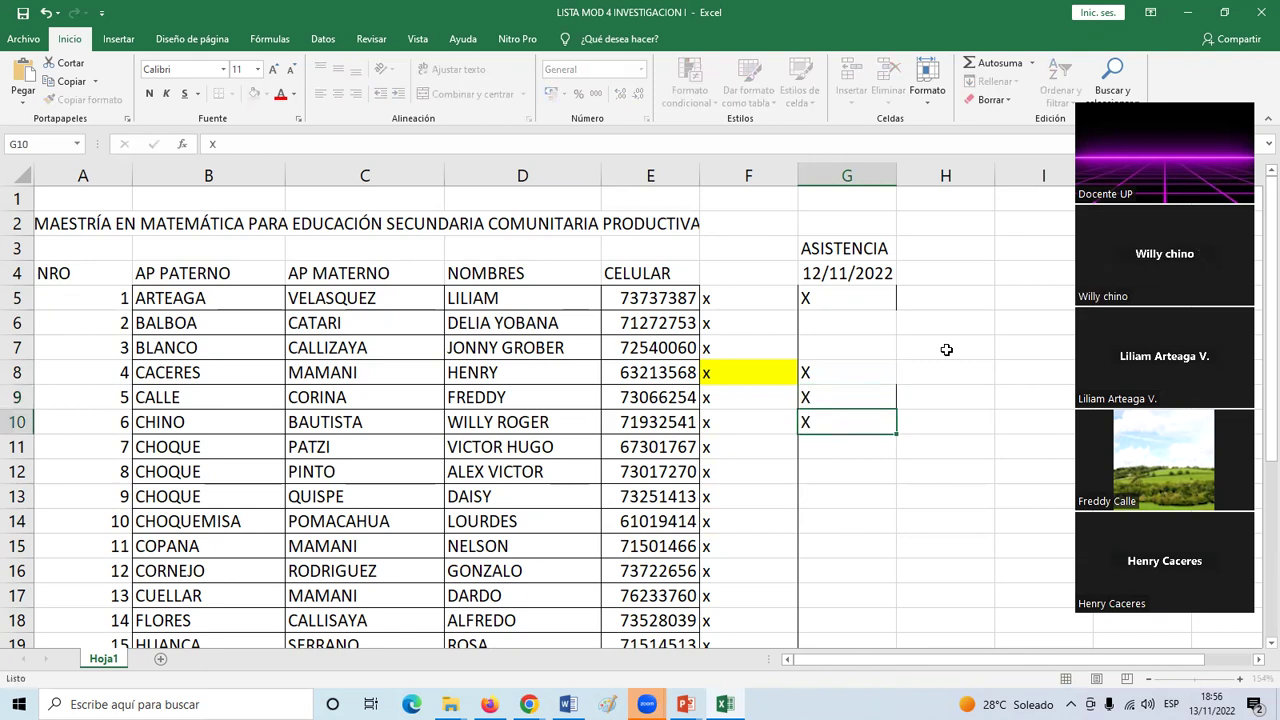
key(Return)
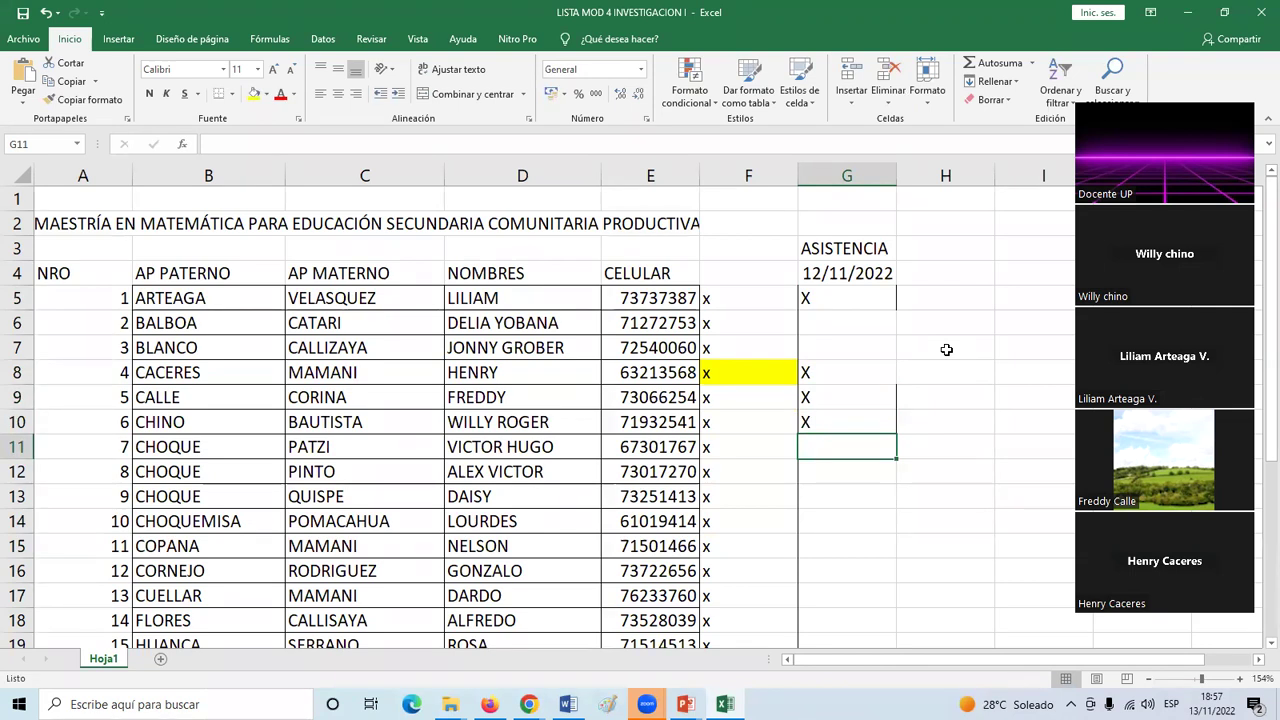
- Leave students 7 and 8 blank and enter an X for students 9 and 10 in cells G13 and G14
key(Return)
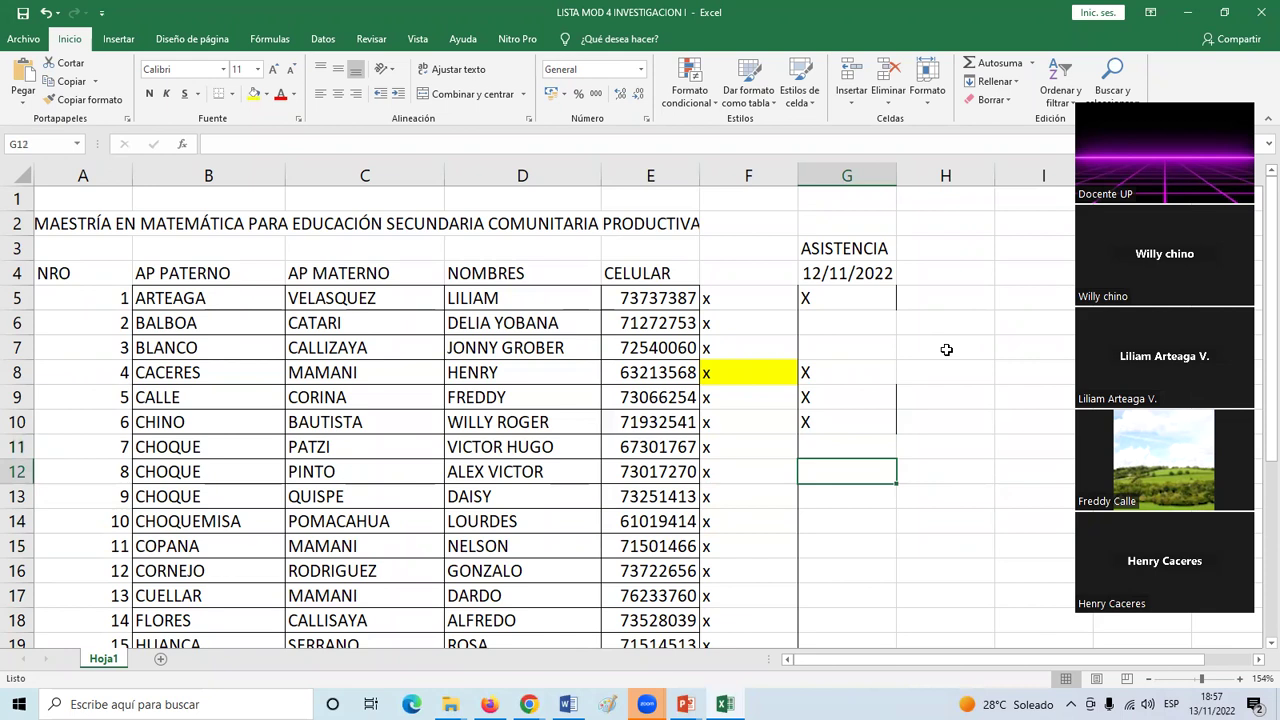
key(Return)
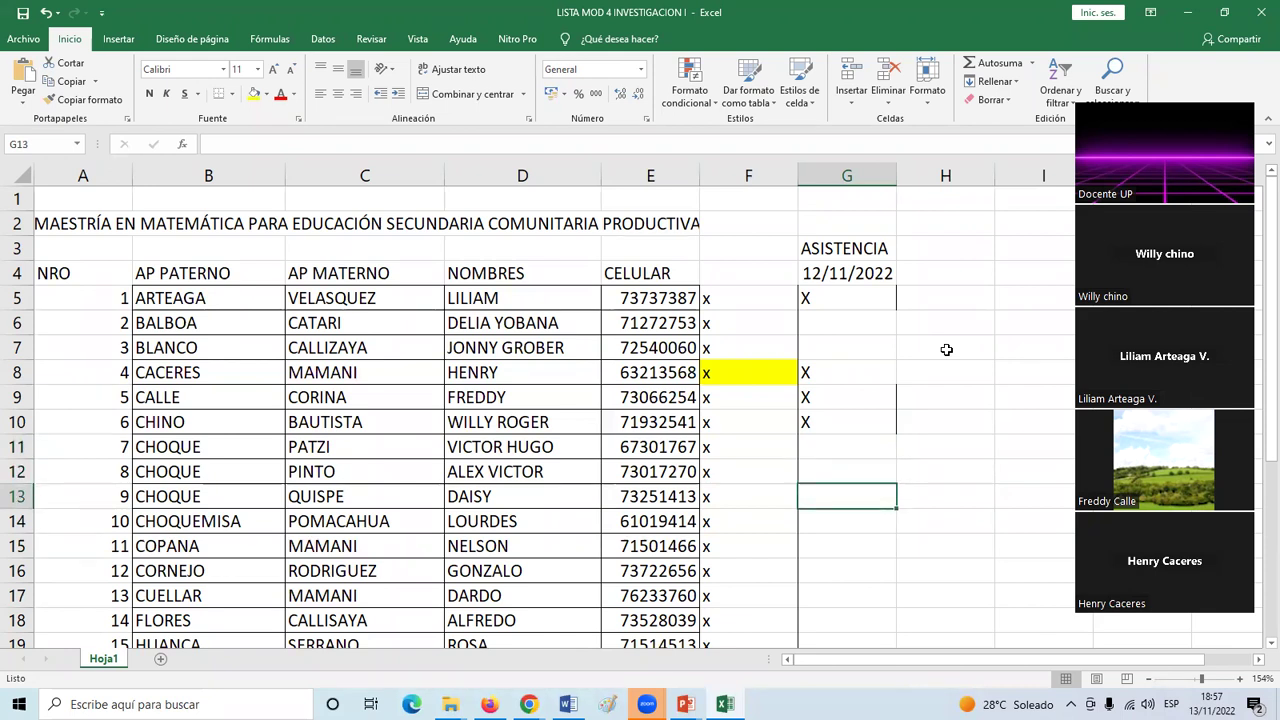
text(X)
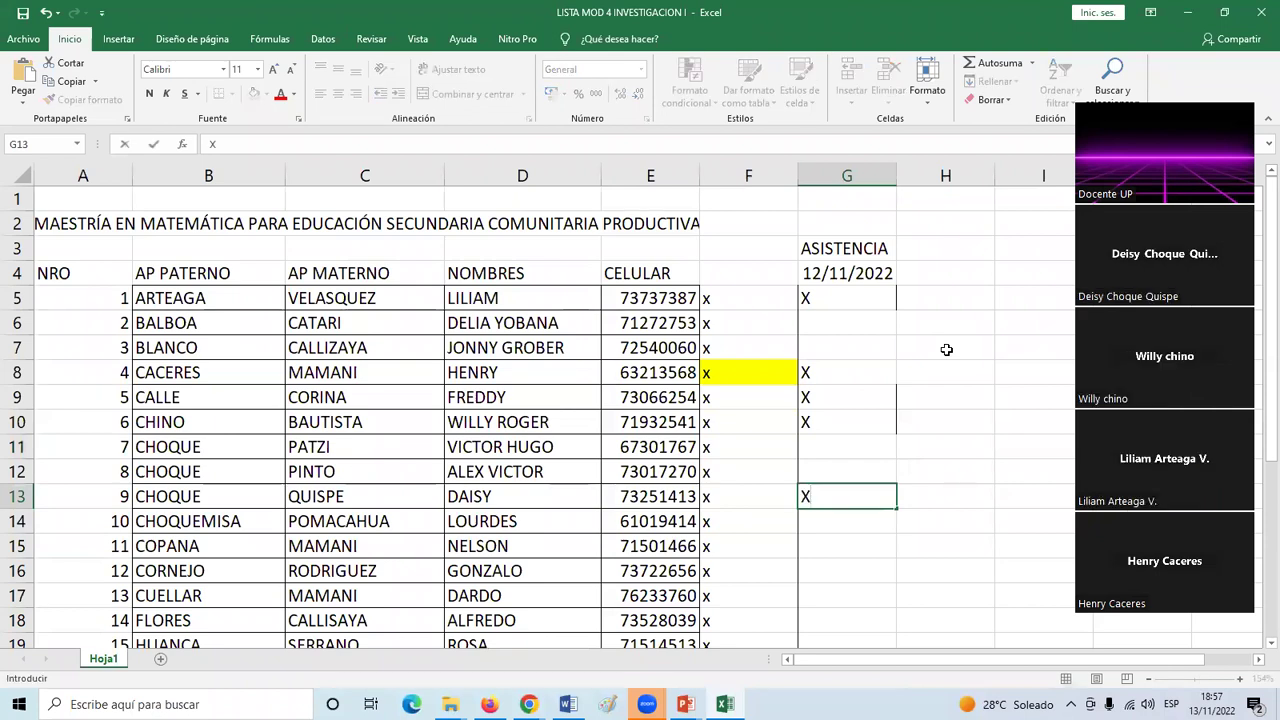
key(Return)
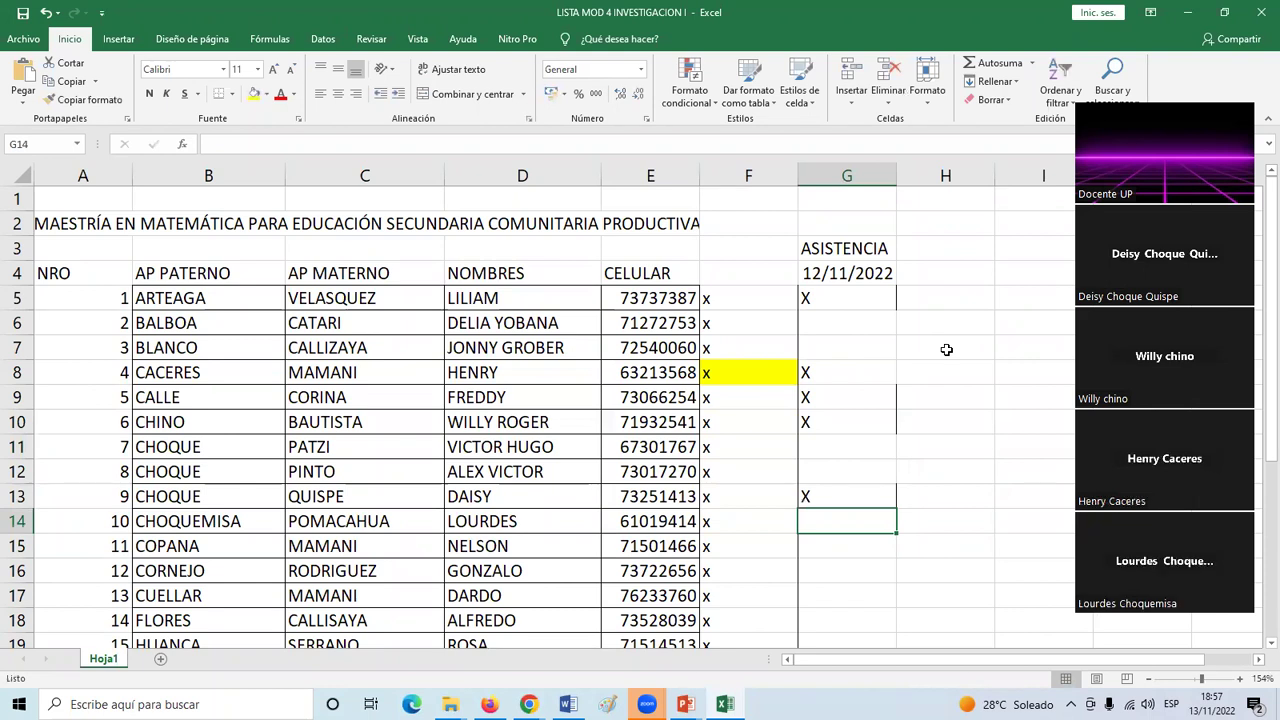
text(X)
key(Return)
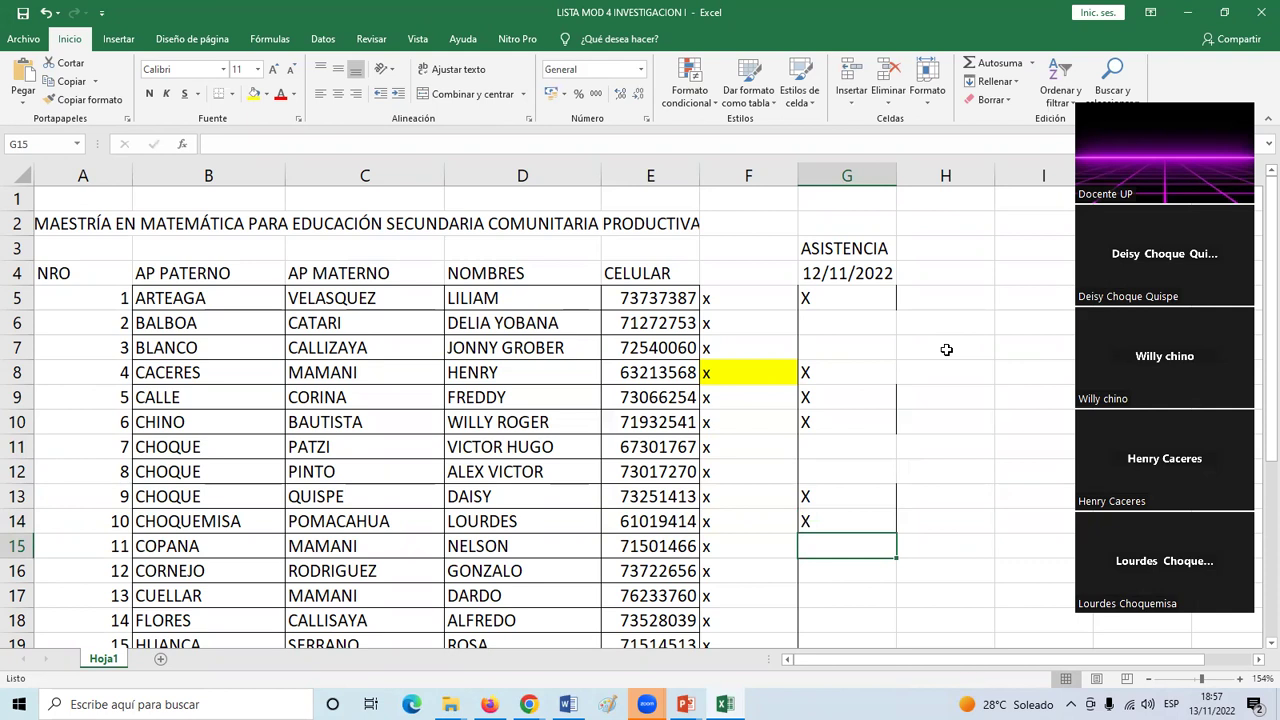
- Leave students 11 to 13 blank and enter an X for student 14 in cell G18
key(Return)
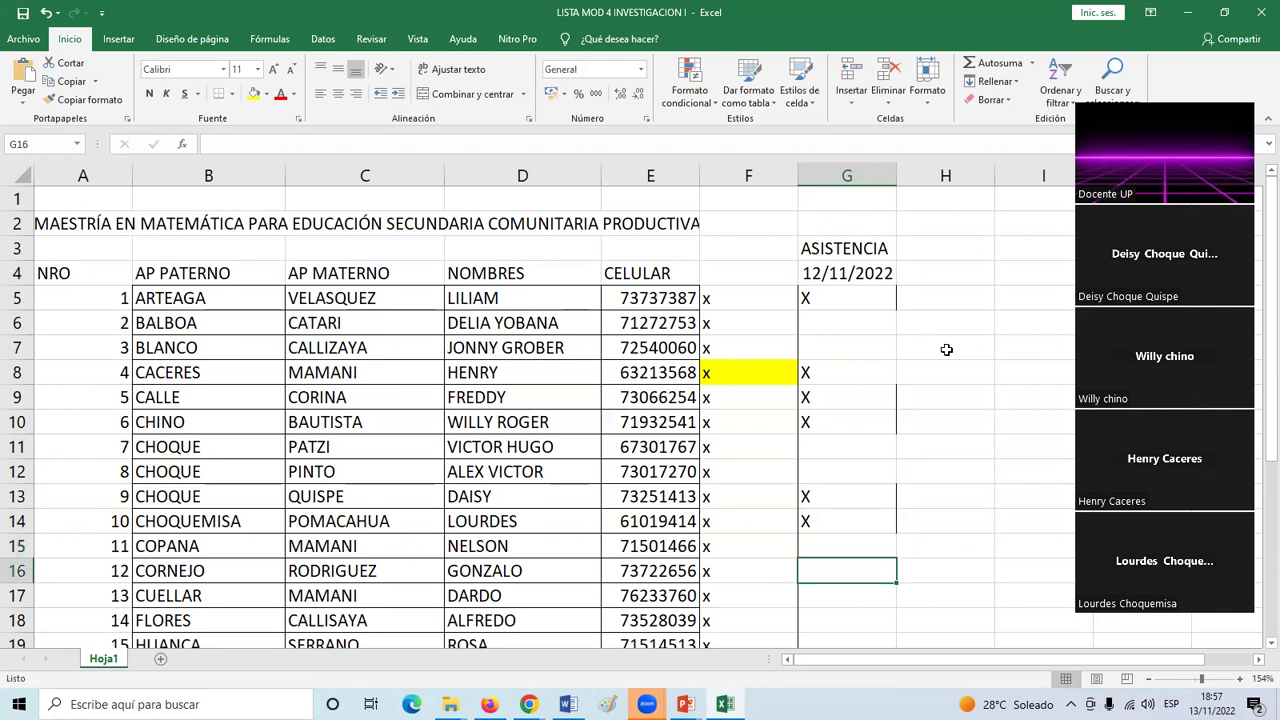
scroll(946, 349, down, 3)
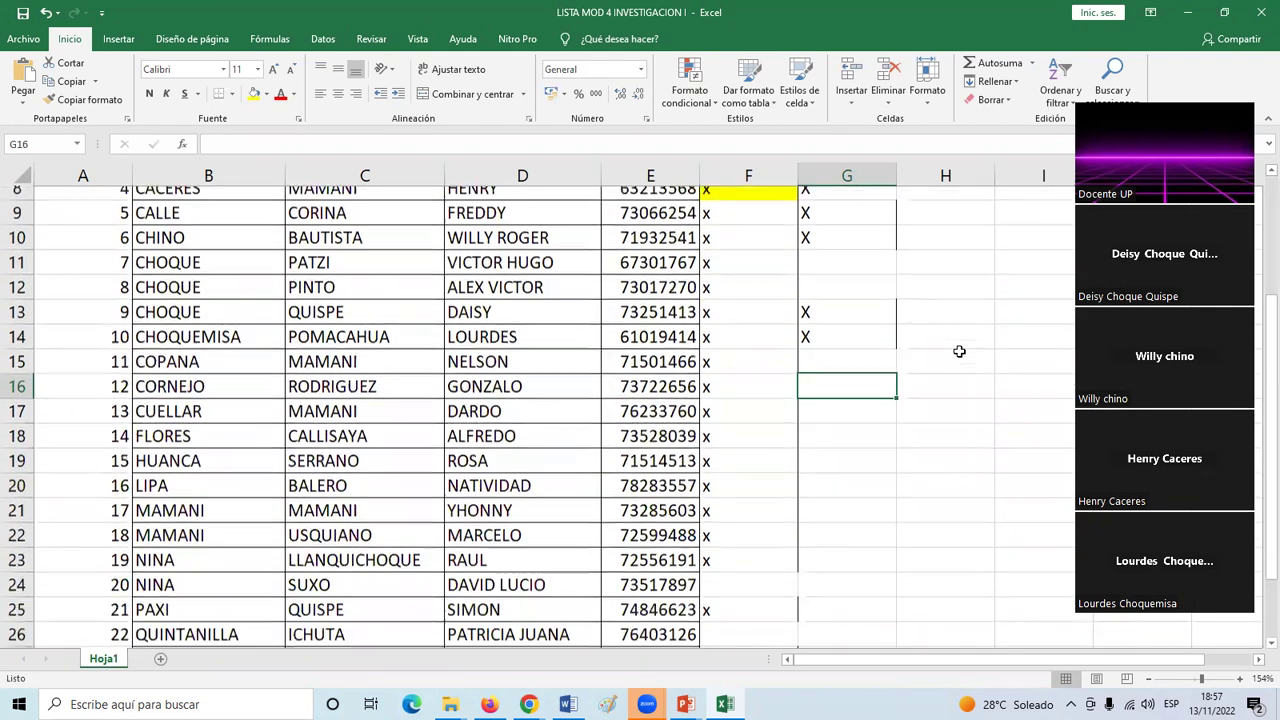
scroll(959, 351, down, 1)
key(Return)
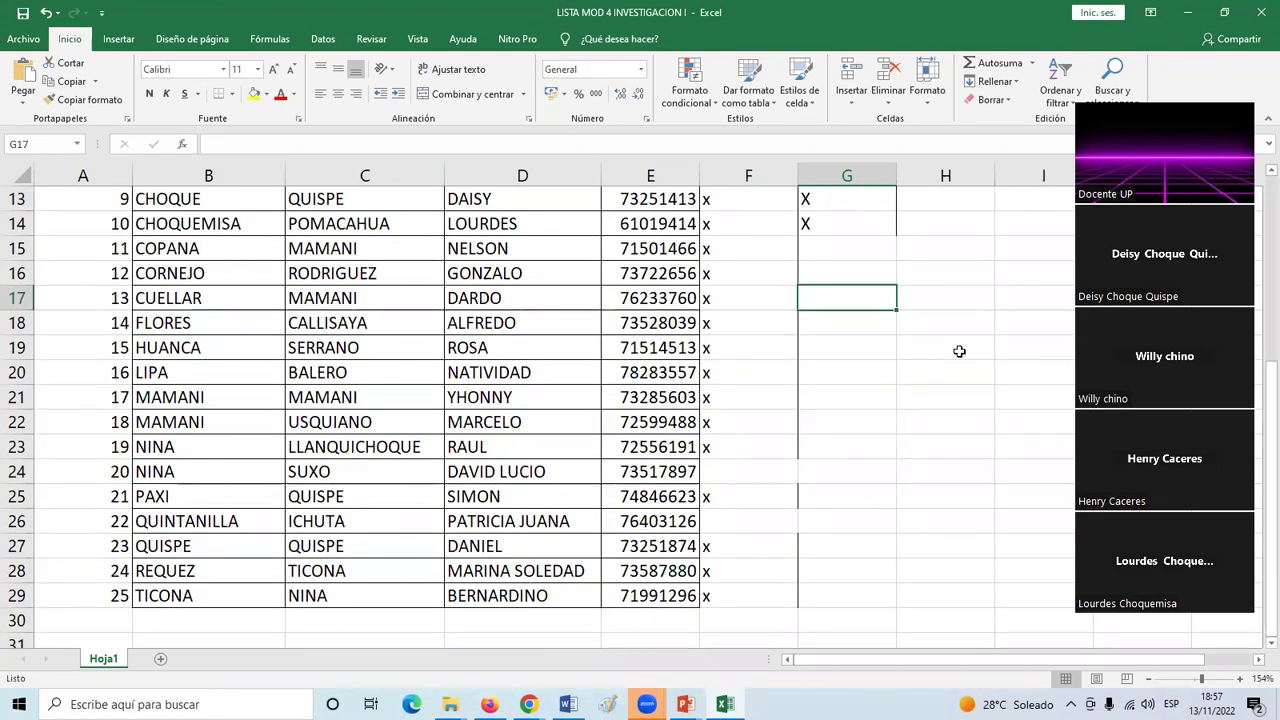
key(Return)
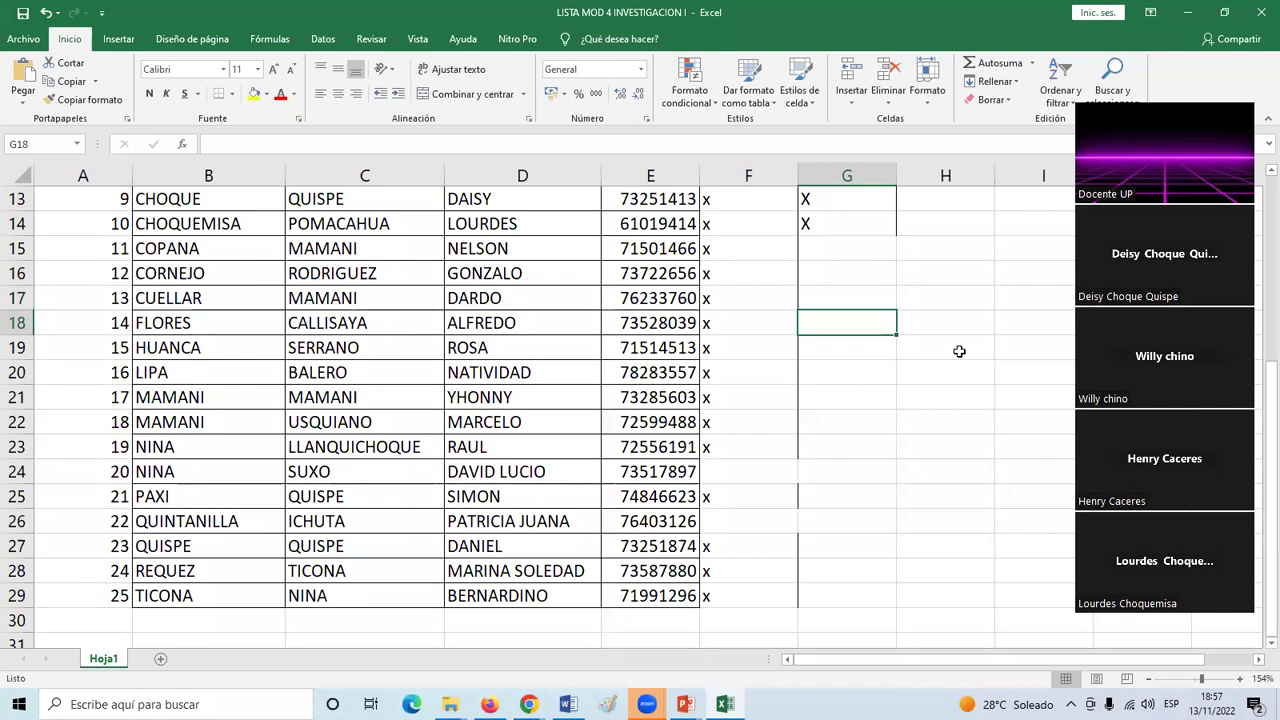
key(Return)
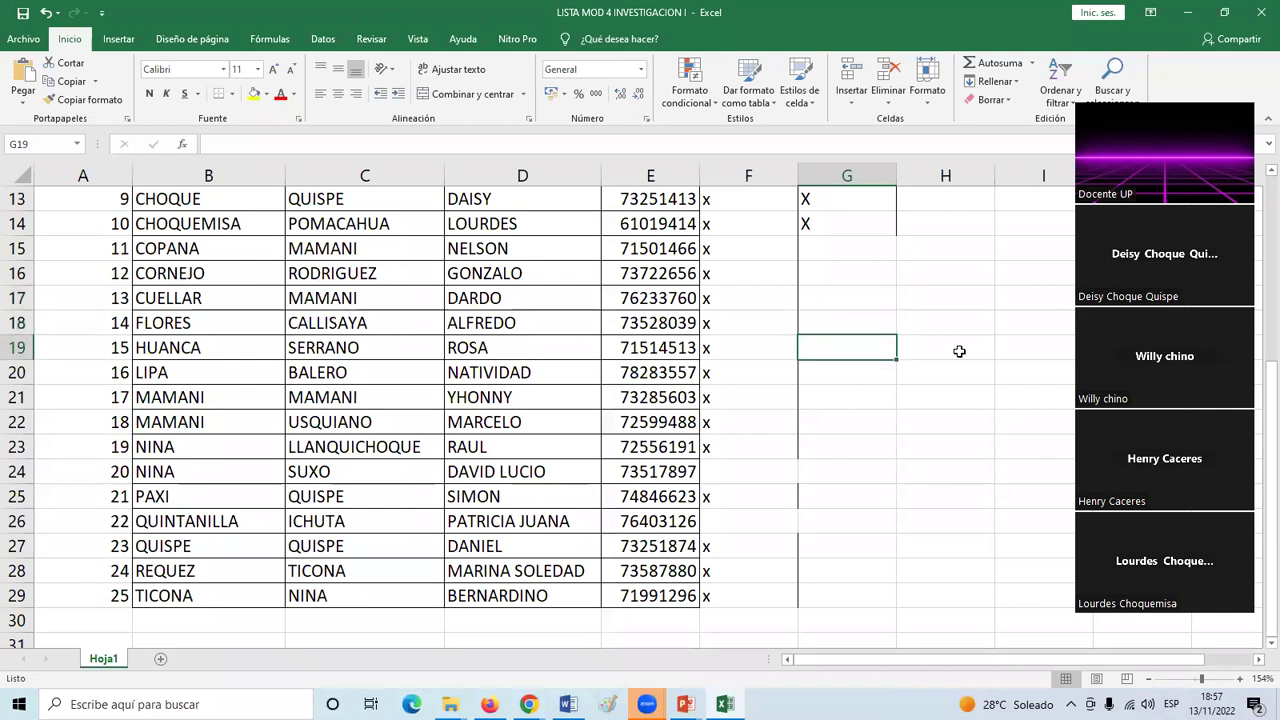
key(Up)
text(X)
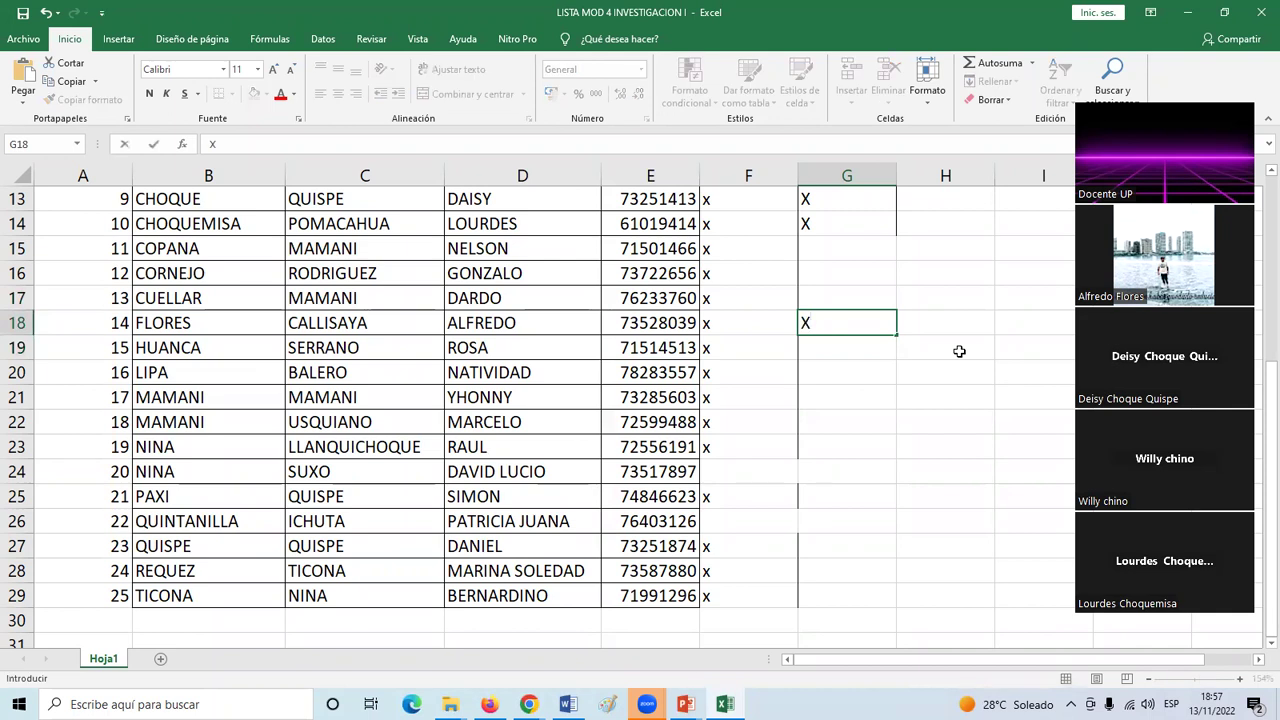
key(Return)
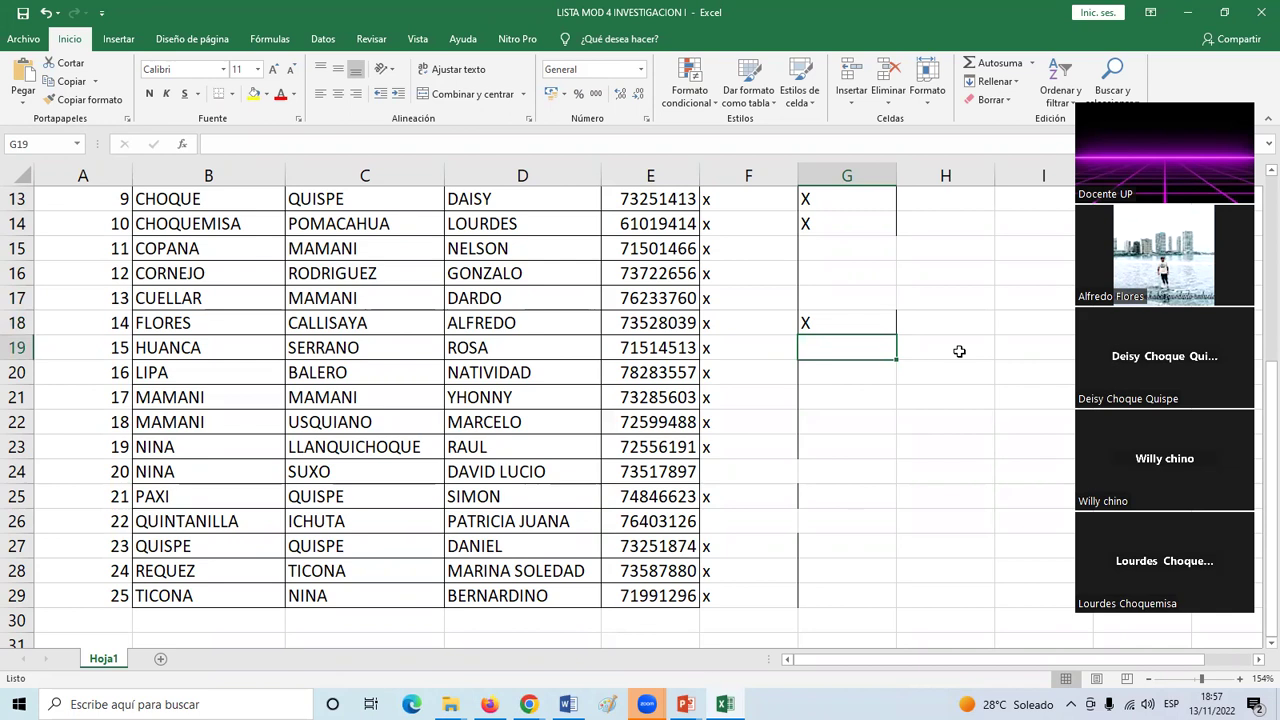
- Leave students 15 and 16 blank and enter an X for student 17 in cell G21
key(Down)
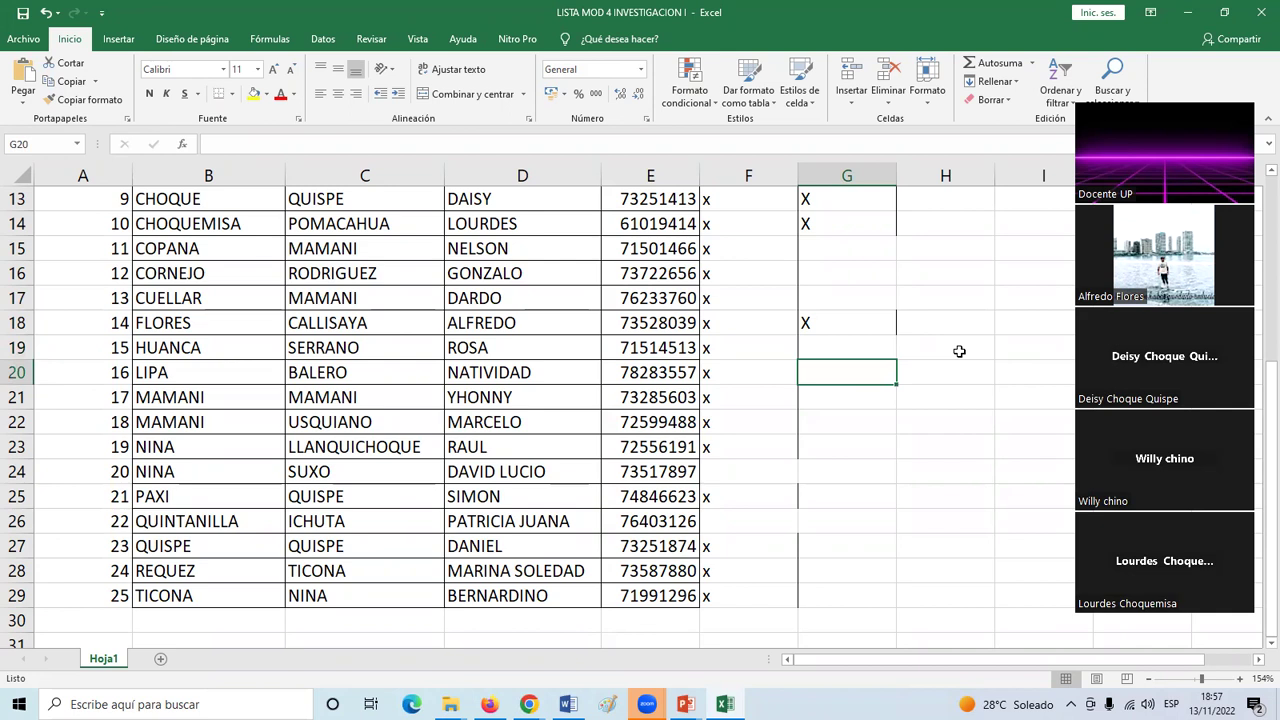
key(Down)
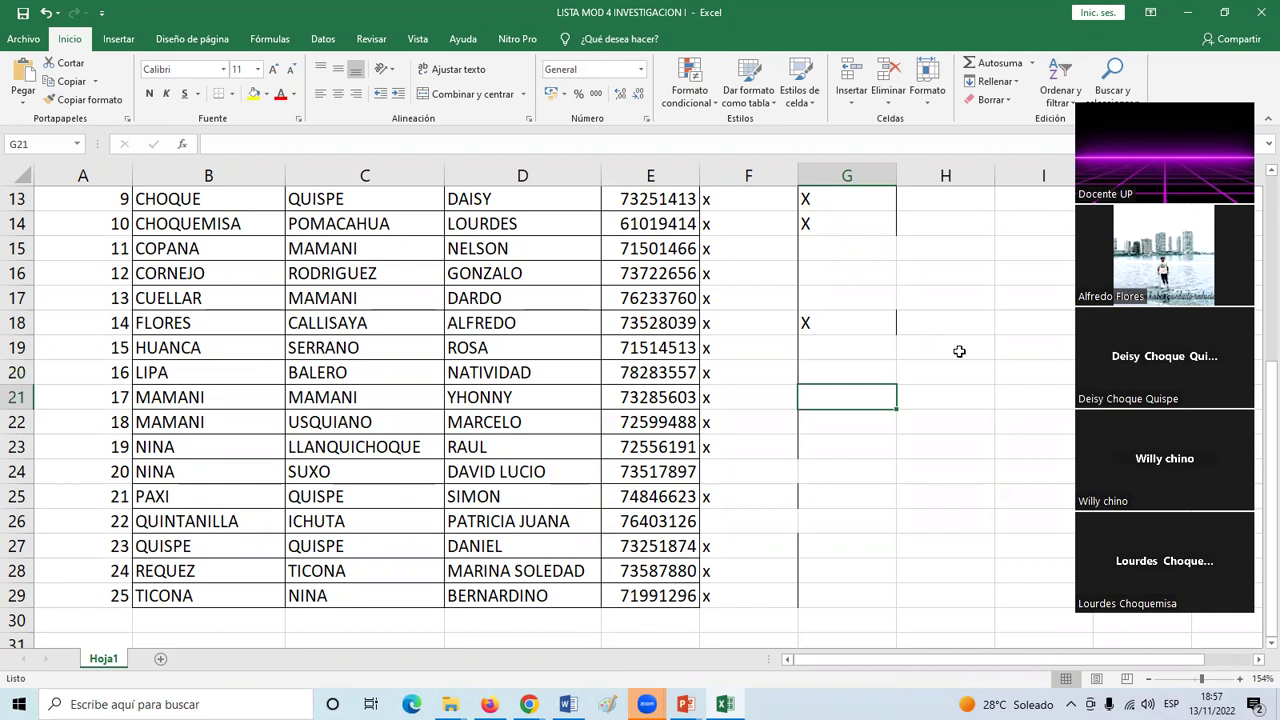
text(X)
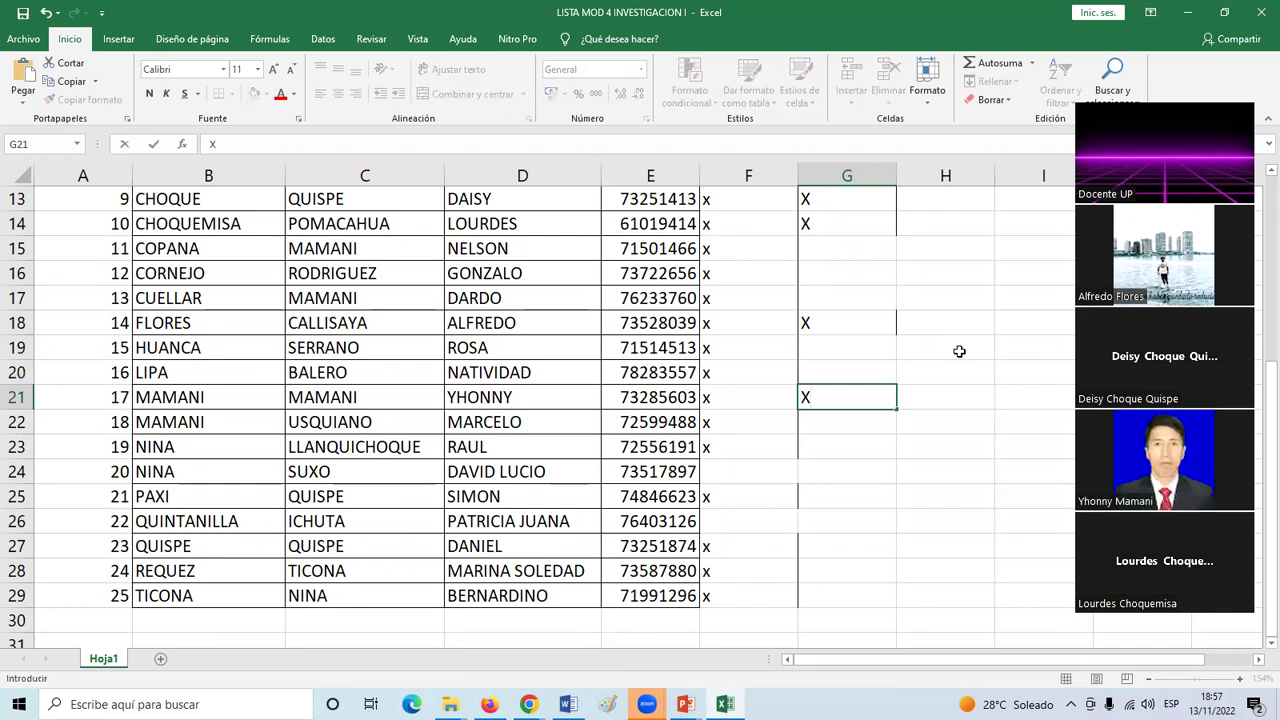
key(Return)
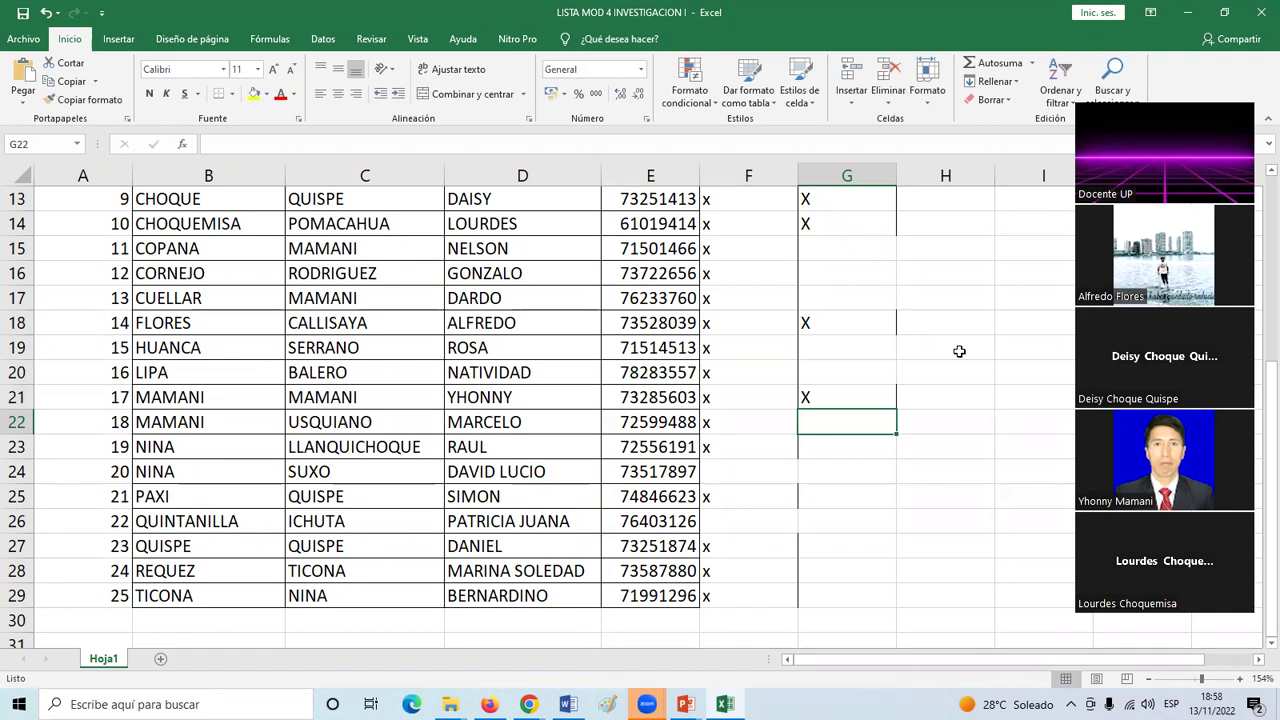
- Leave students 18 and 19 blank and enter an X for student 20 in cell G24
key(Down)
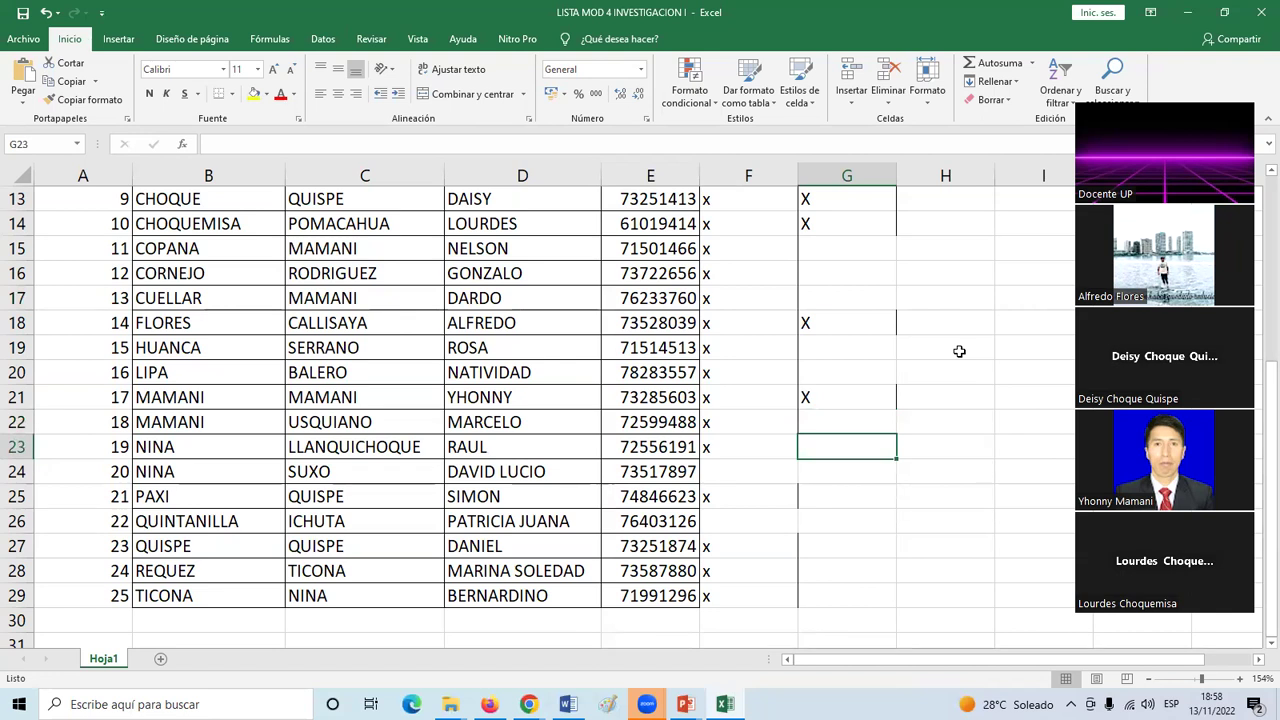
key(Down)
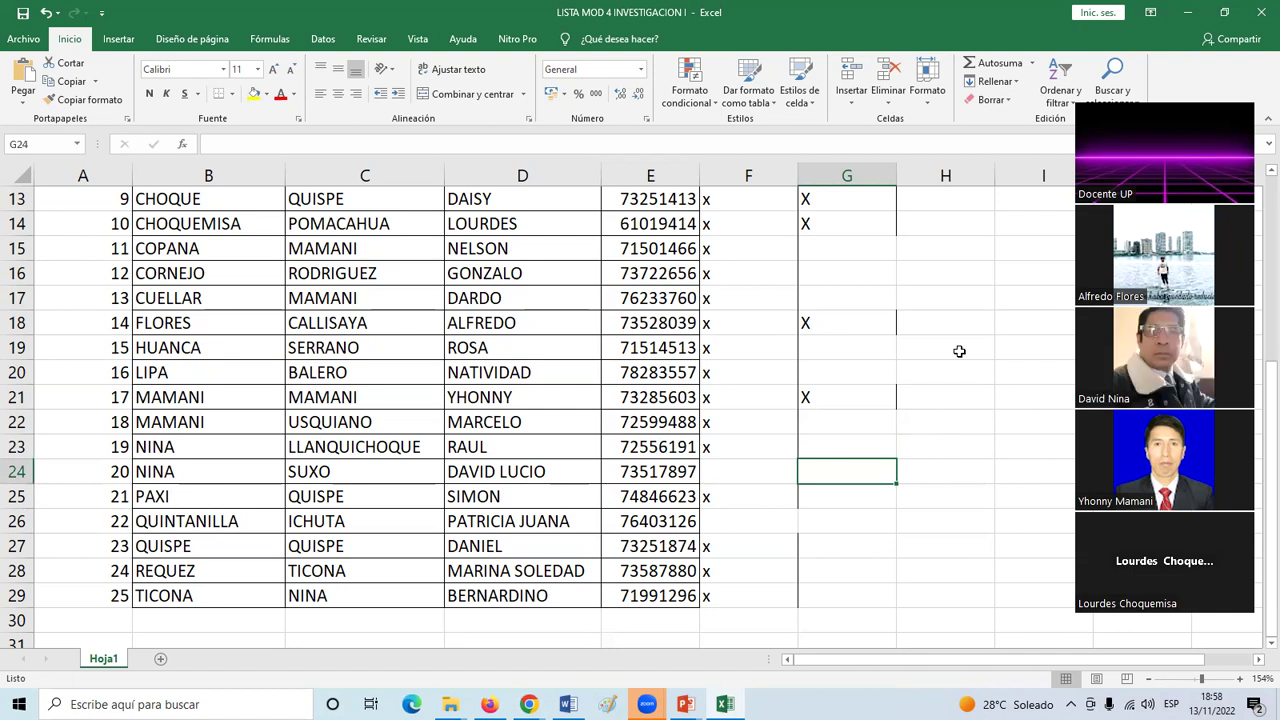
text(X)
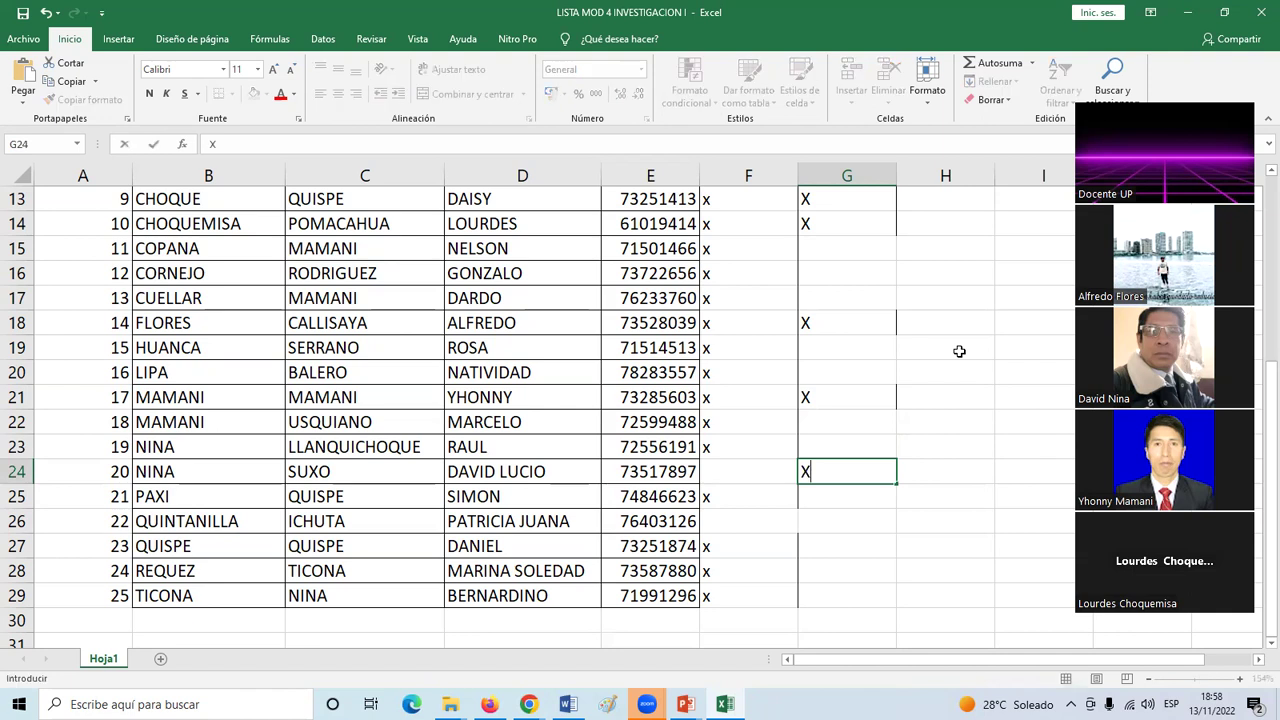
key(Return)
key(Up)
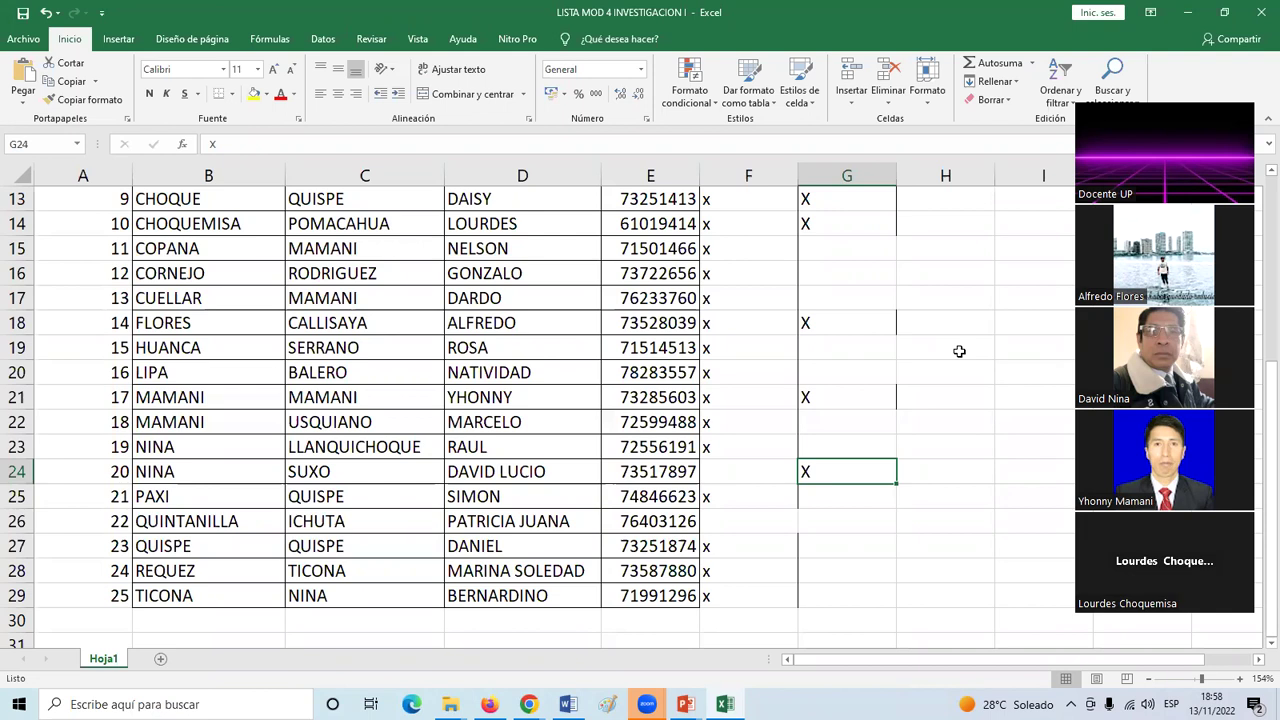
click(826, 491)
click(828, 470)
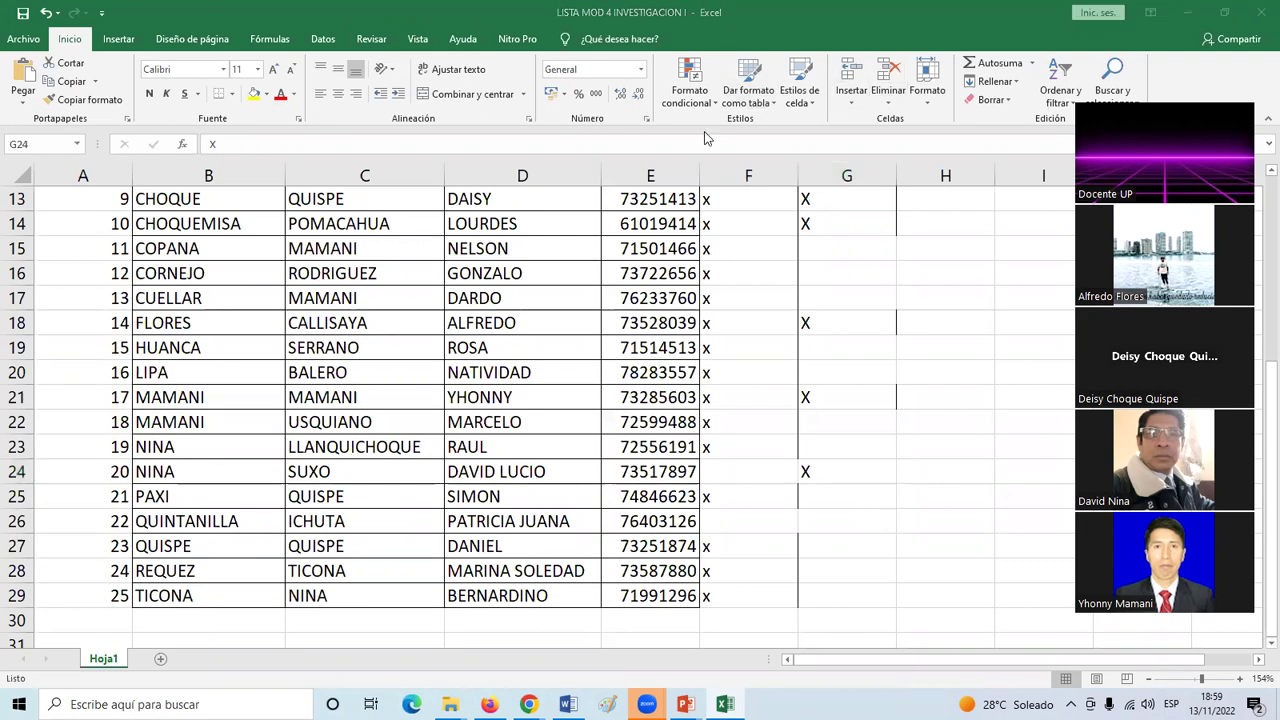
scroll(855, 418, up, 4)
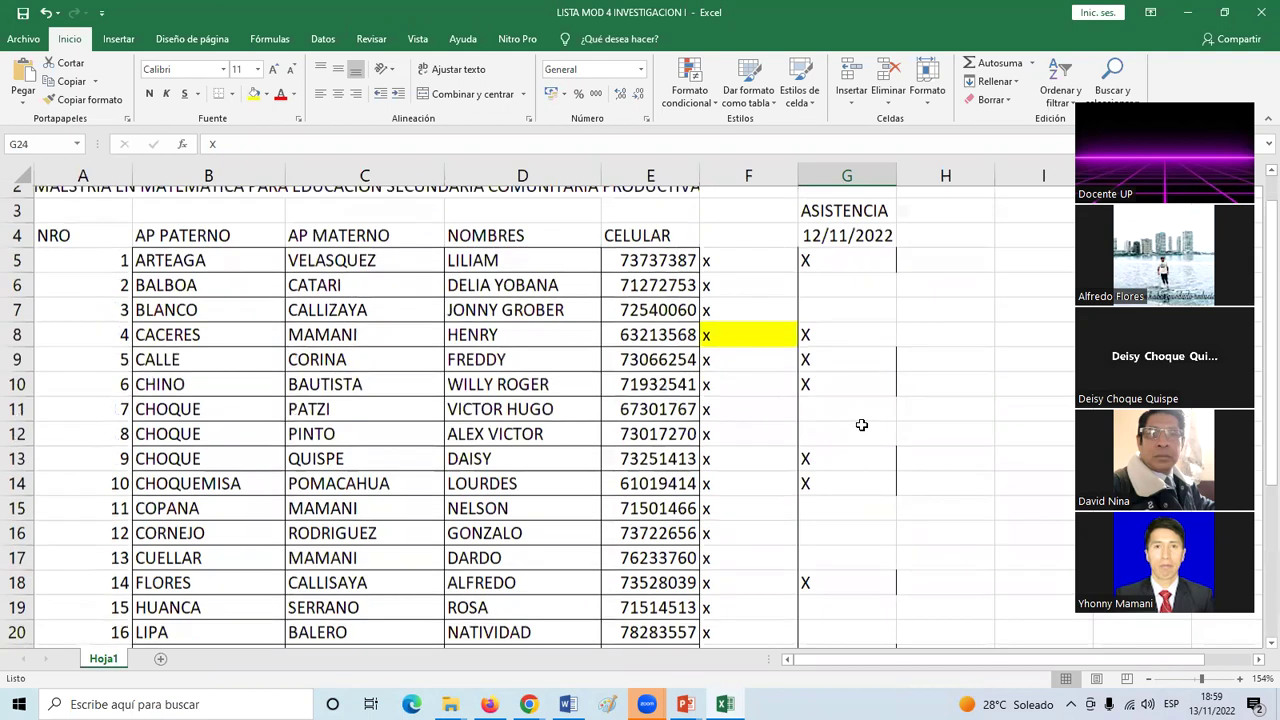
scroll(860, 423, down, 3)
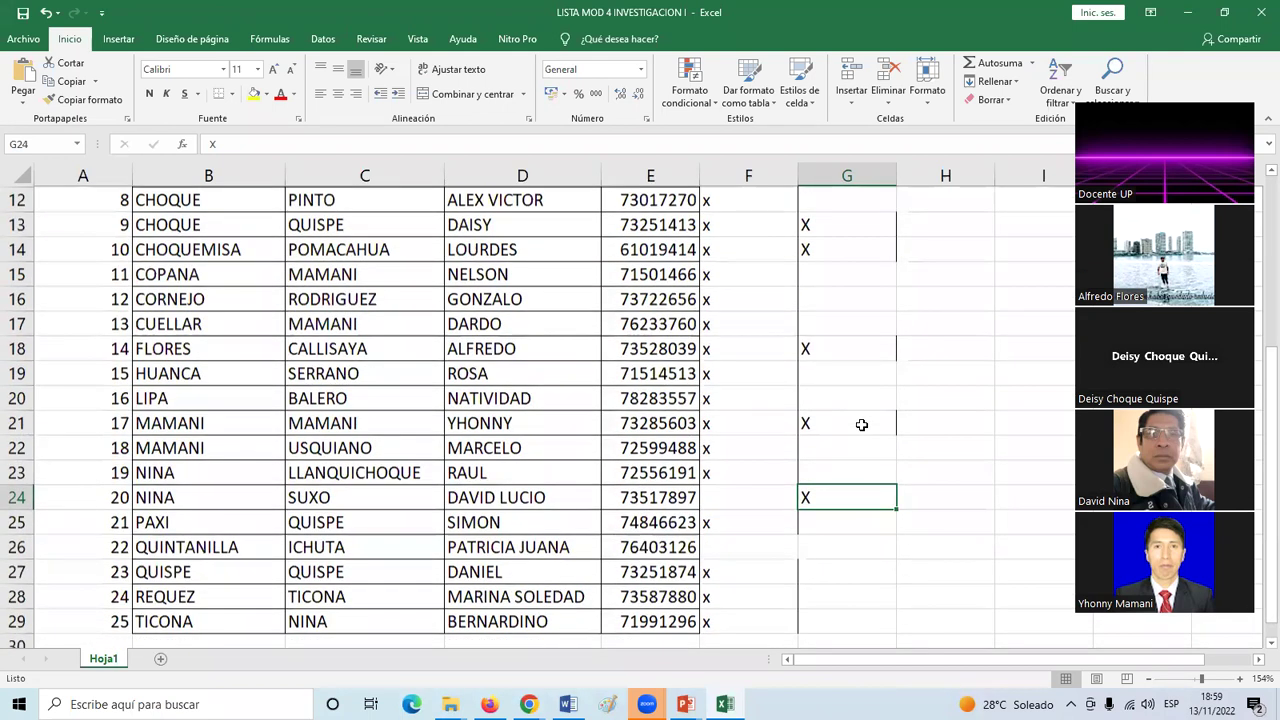
scroll(861, 425, down, 1)
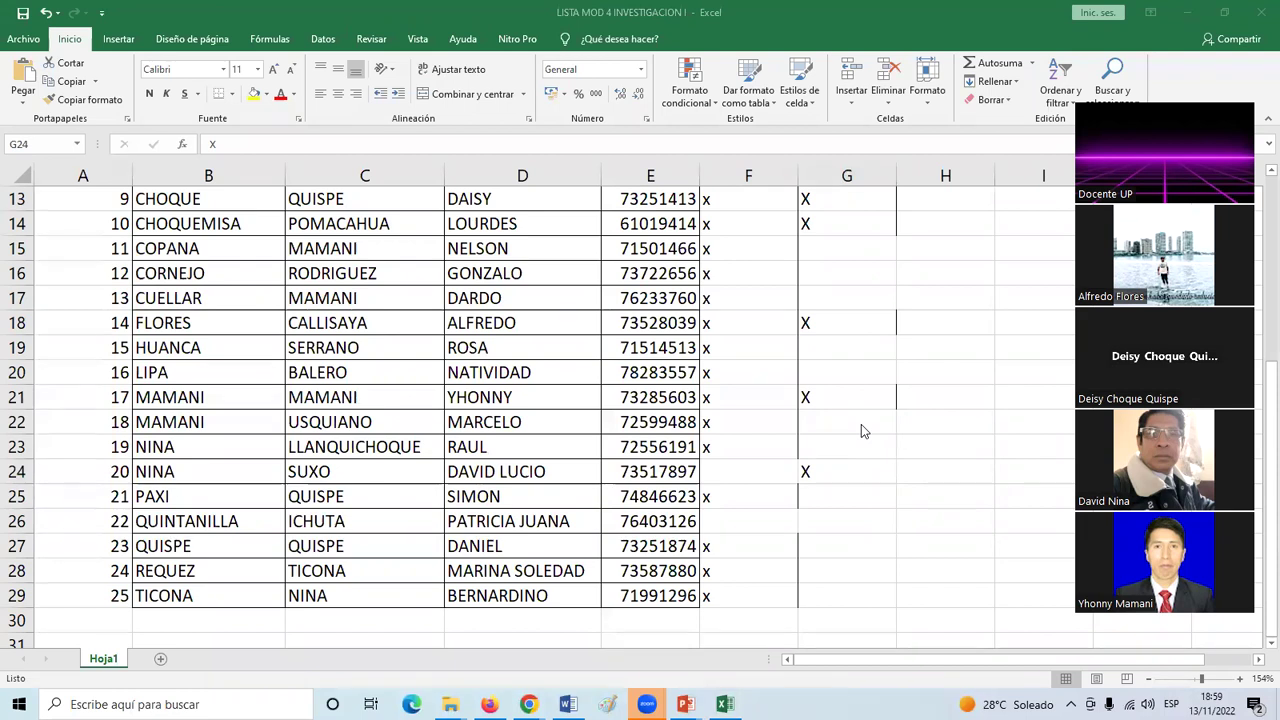
click(847, 465)
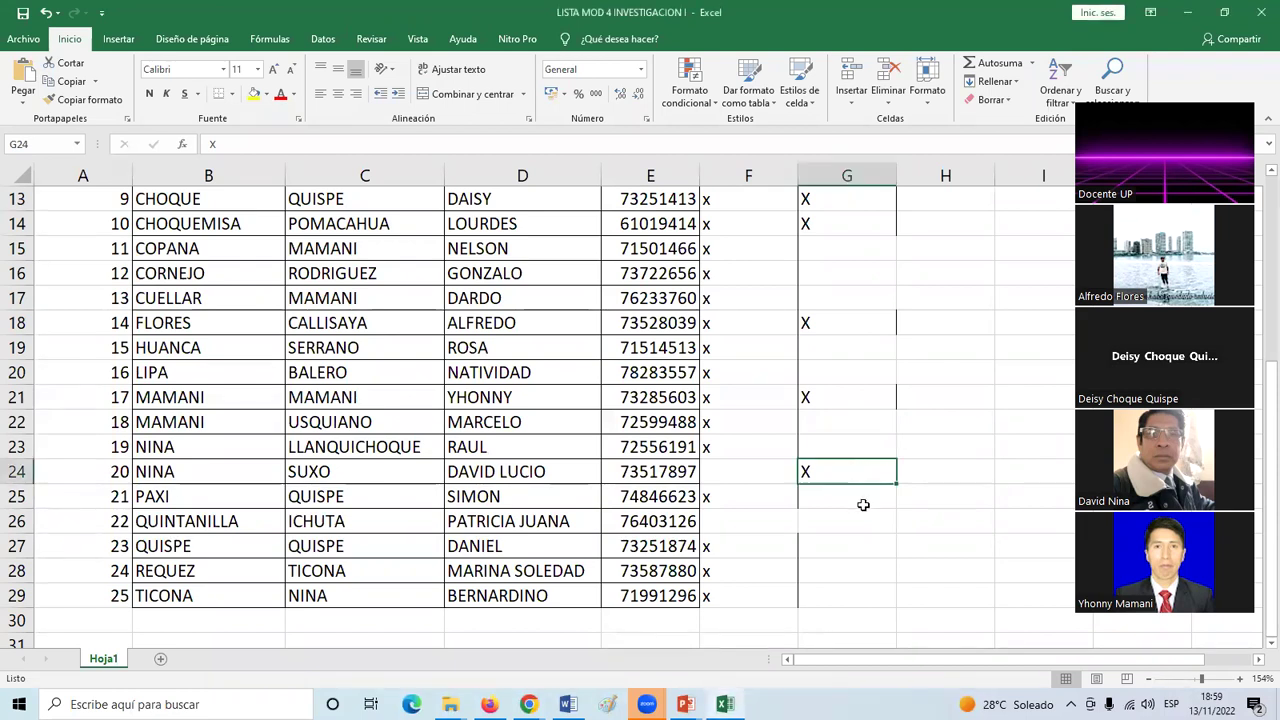
click(863, 505)
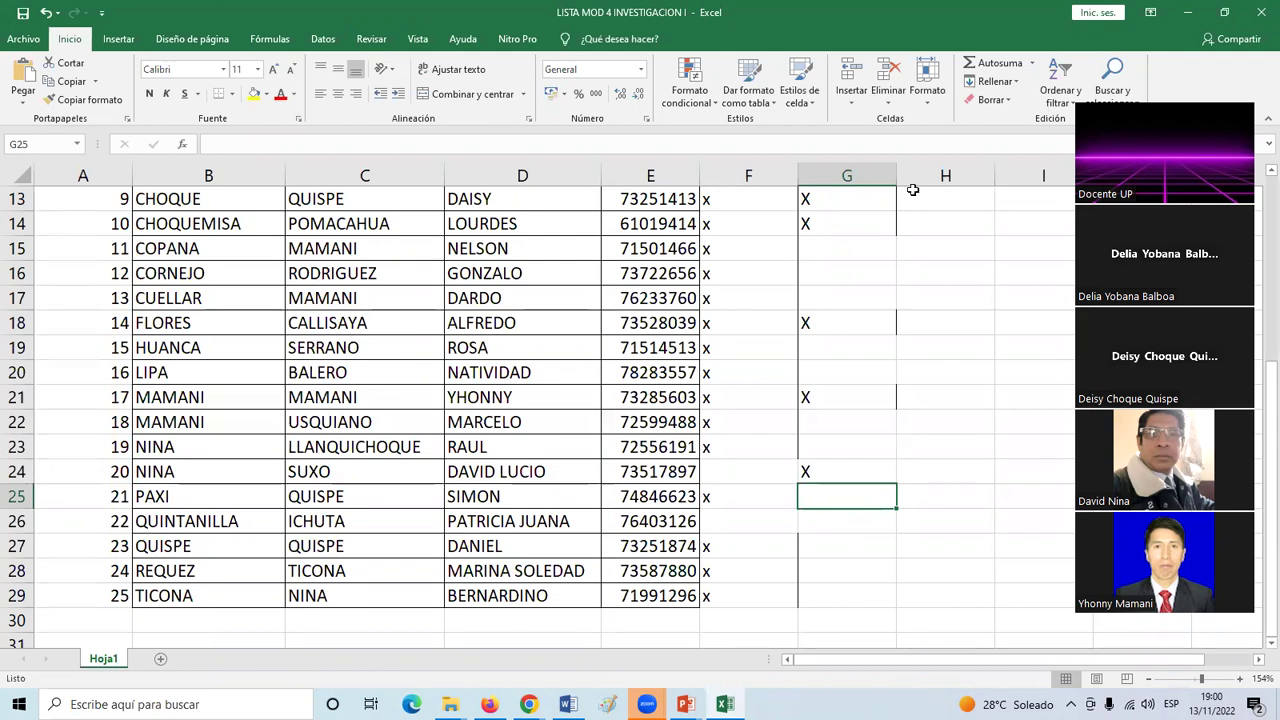
- Go back up the attendance column and enter an X for student 2 in cell G6
click(847, 505)
key(Up)
key(Up)
key(Up)
key(Up)
key(Up)
key(Up)
key(Up)
key(Up)
key(Up)
key(Up)
key(Up)
key(Up)
key(Up)
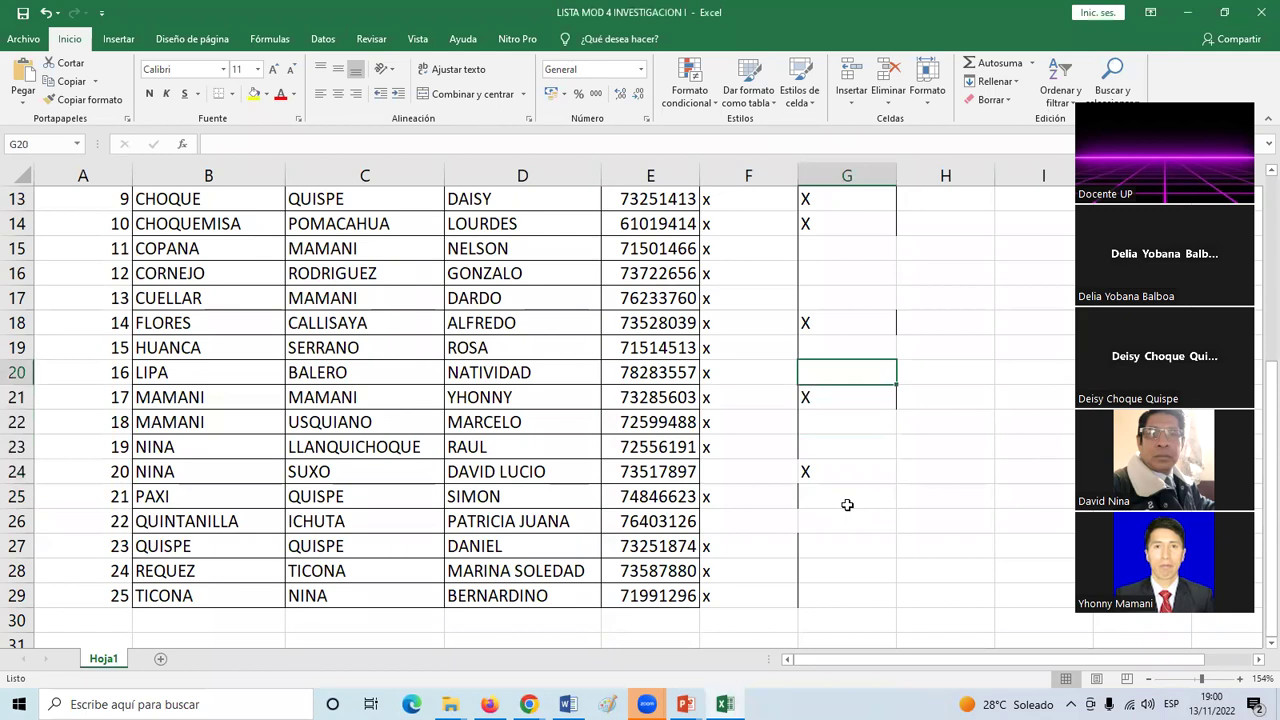
key(Up)
key(Up)
key(Up)
key(Up)
key(Up)
key(Up)
key(Up)
key(Up)
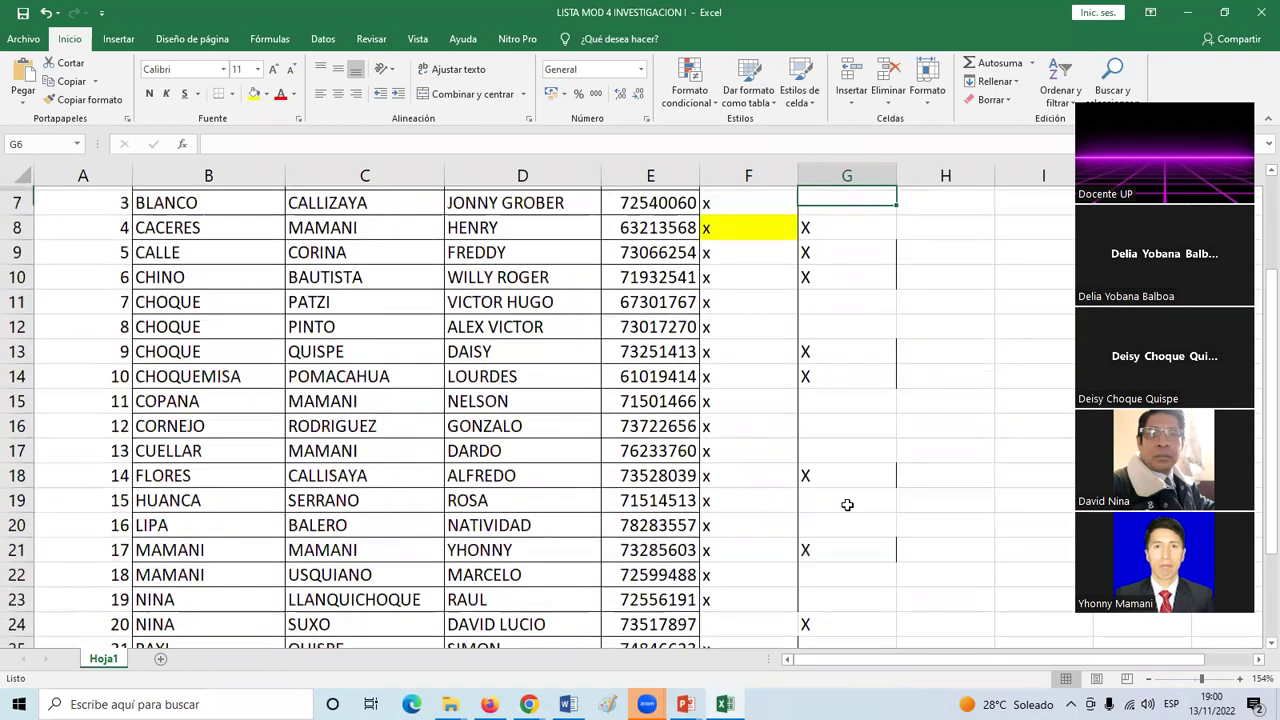
key(Down)
key(Down)
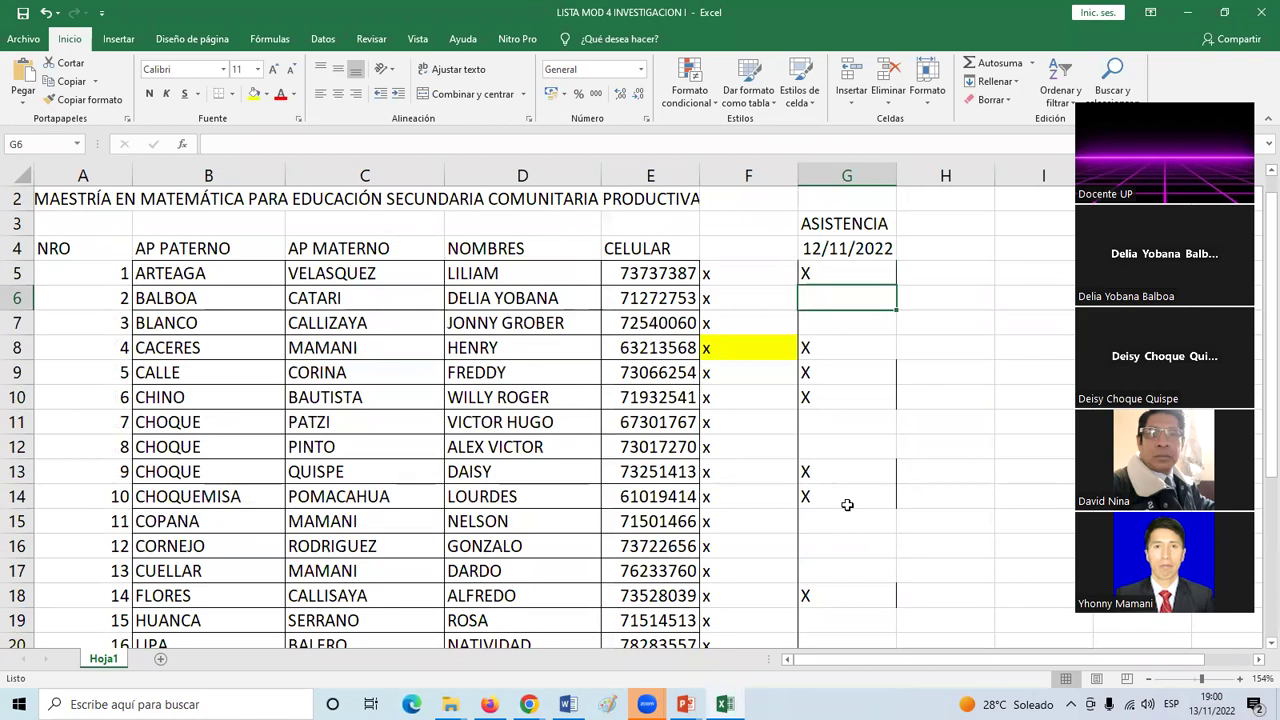
text(X)
key(Return)
- Review the attendance column down to student 25 and compare it with the meeting participants
key(Down)
key(Down)
key(Down)
key(Down)
key(Down)
key(Down)
key(Down)
key(Down)
key(Down)
key(Down)
key(Down)
key(Down)
key(Down)
key(Down)
key(Down)
key(Down)
key(Down)
key(Down)
key(Down)
key(Down)
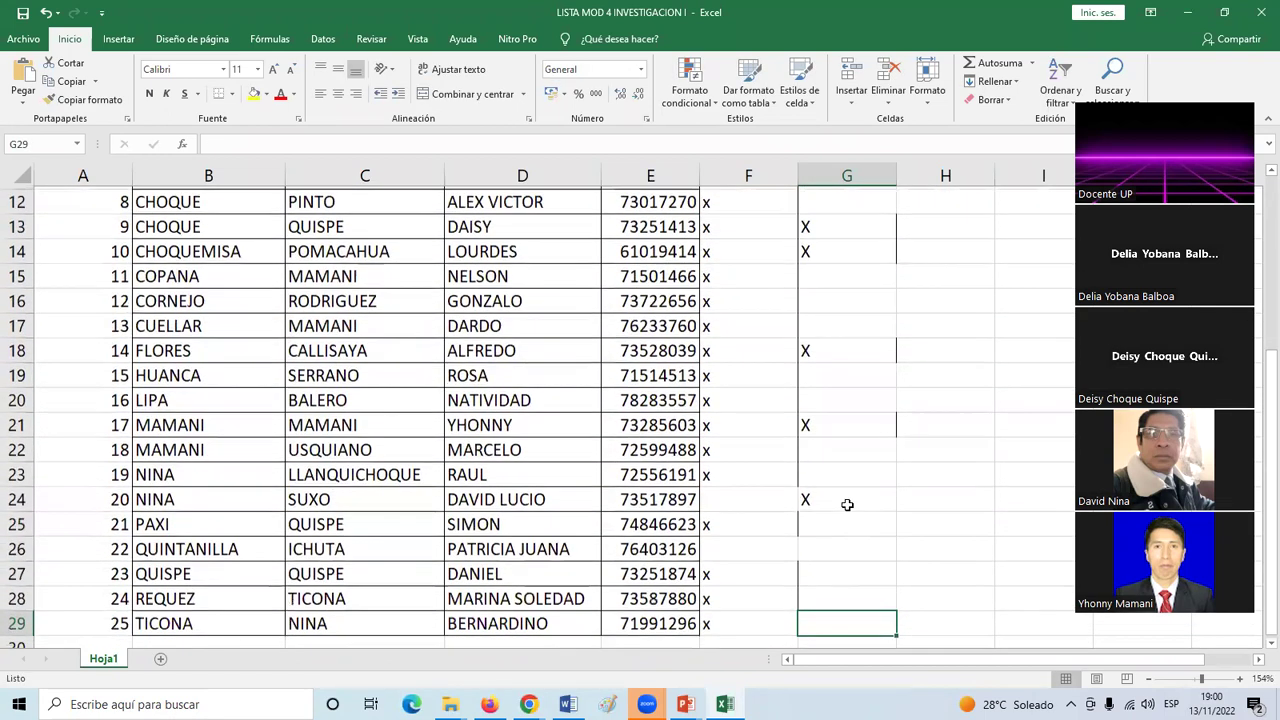
key(Down)
key(Down)
key(Up)
key(Up)
key(Up)
key(Up)
key(Up)
key(Up)
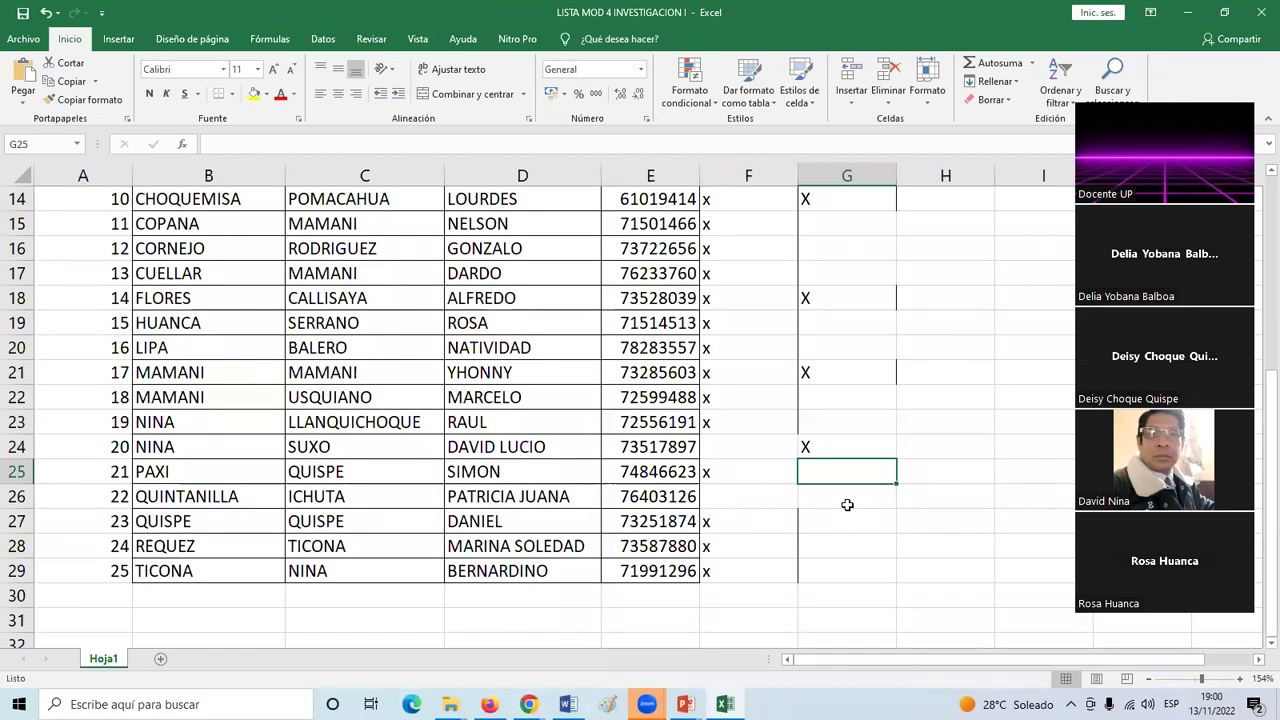
- Enter an X for student 15 in cell G19
key(Up)
key(Up)
key(Up)
key(Up)
key(Up)
key(Up)
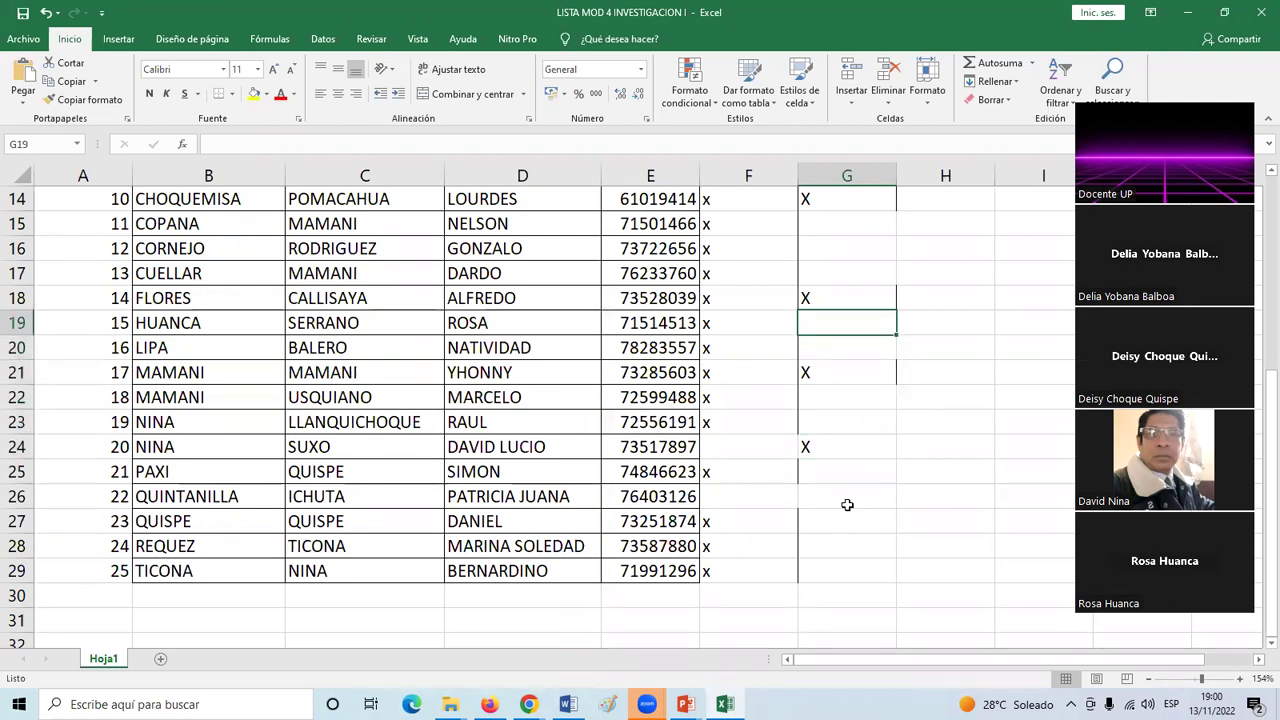
text(X)
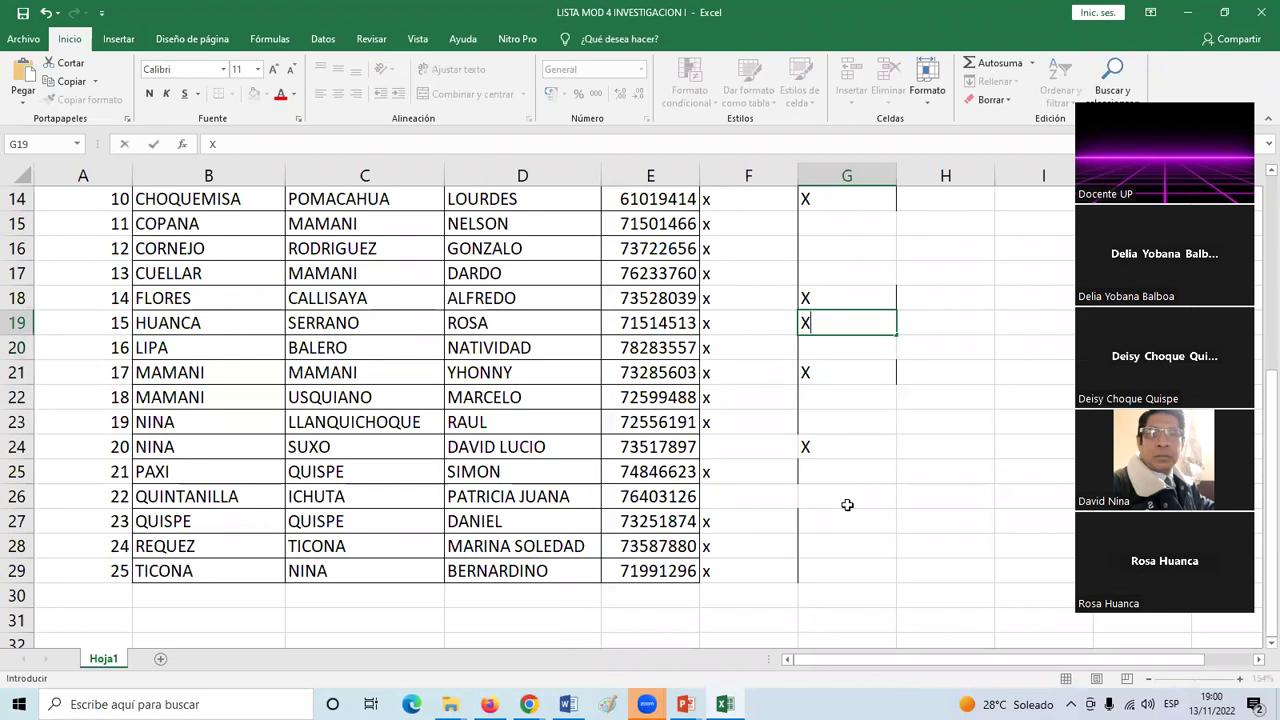
key(Return)
- Leave students 21 to 23 blank and enter an X for student 24 in cell G28
key(Down)
key(Down)
key(Down)
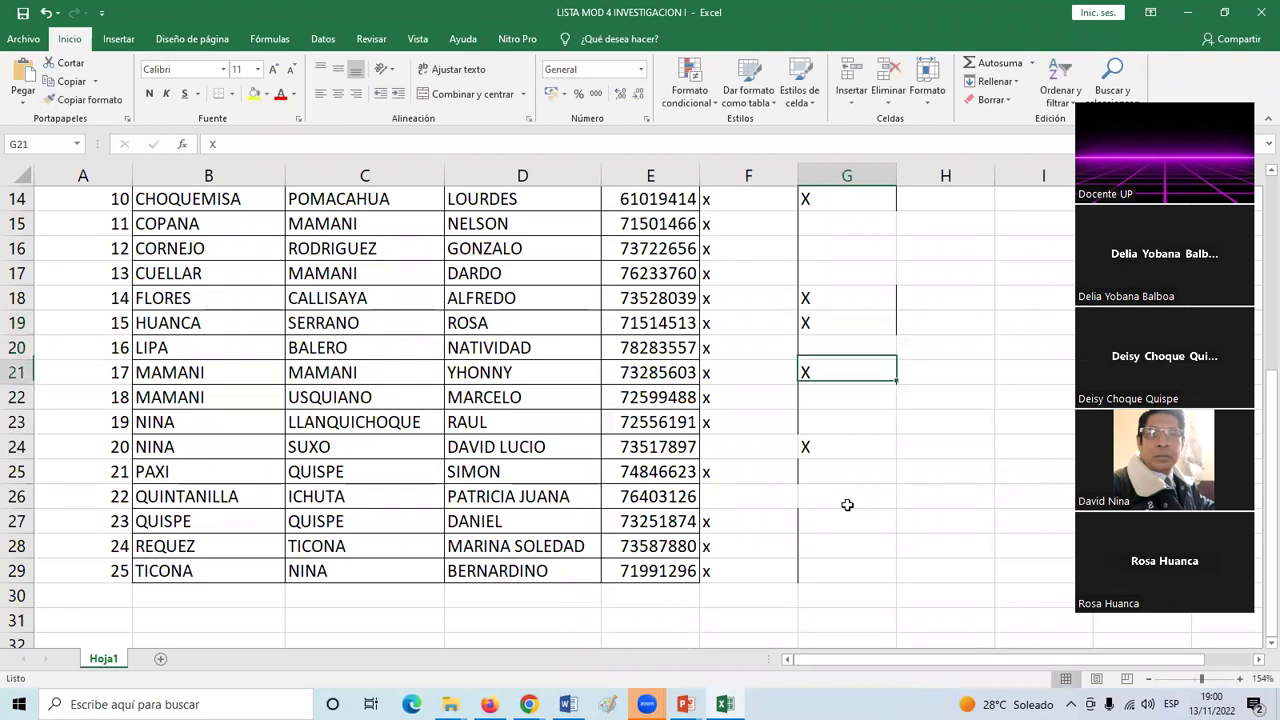
key(Down)
key(Down)
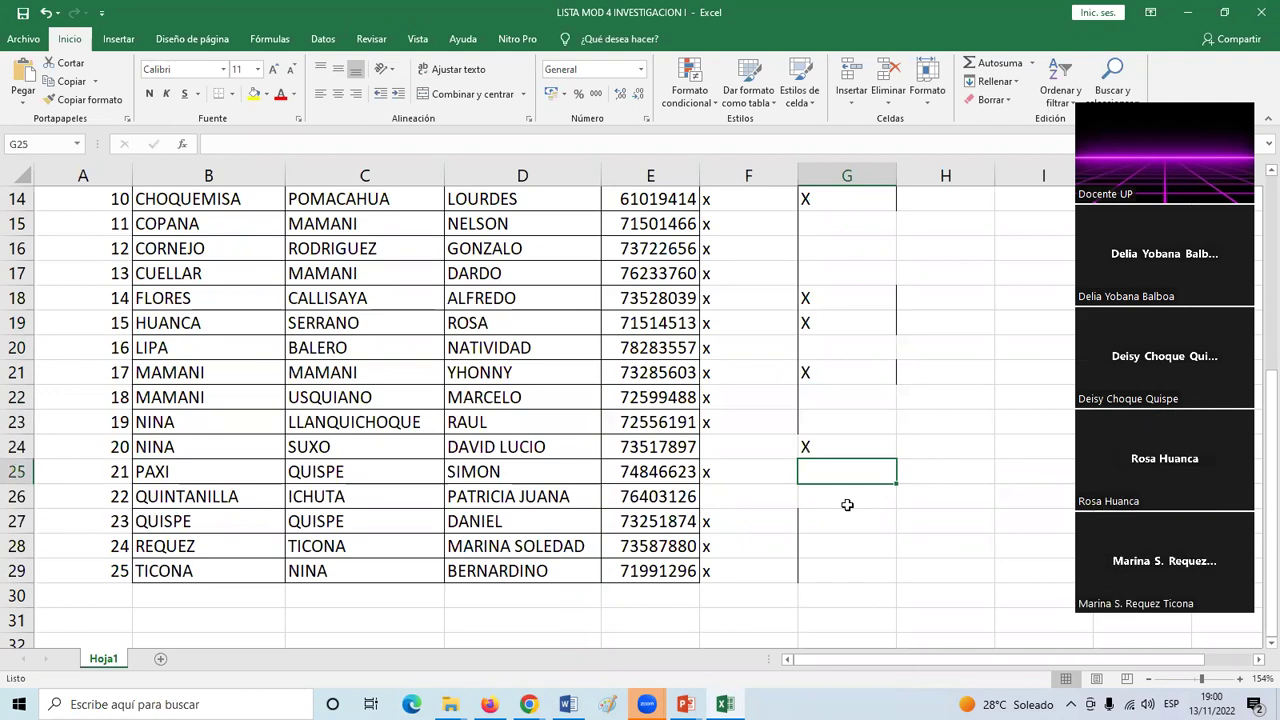
key(Up)
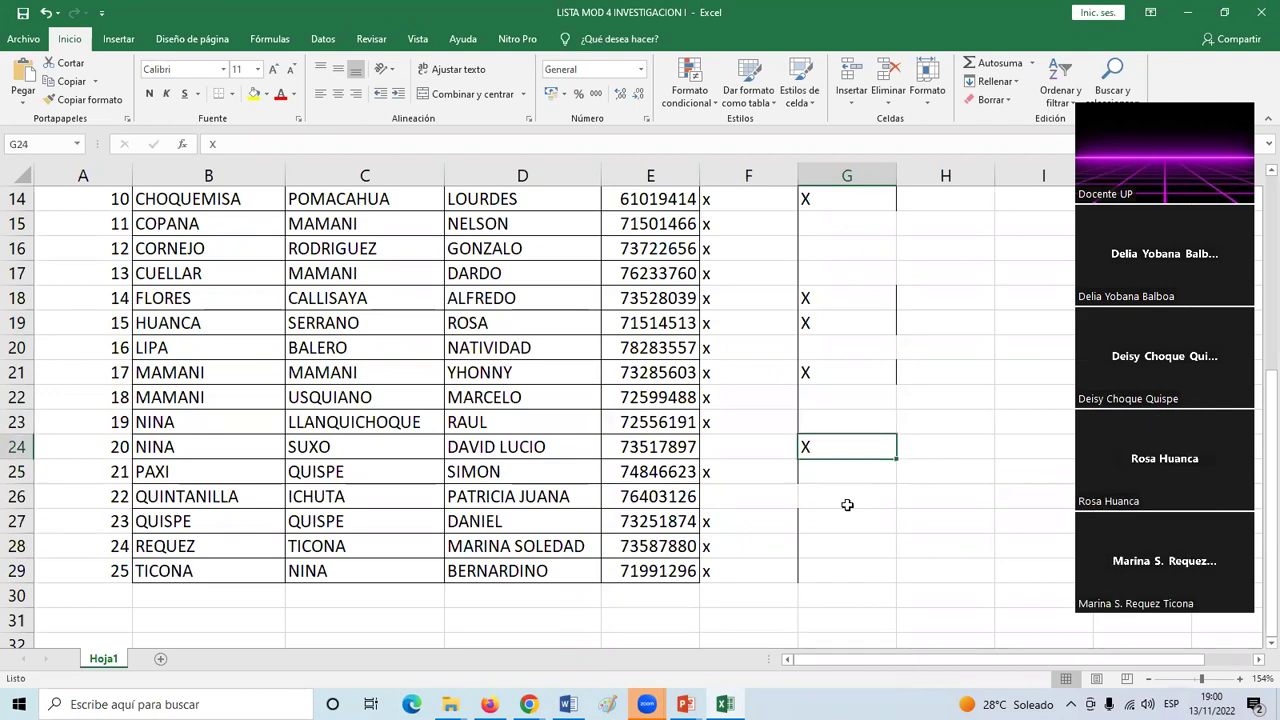
key(Down)
key(Down)
key(Down)
key(Down)
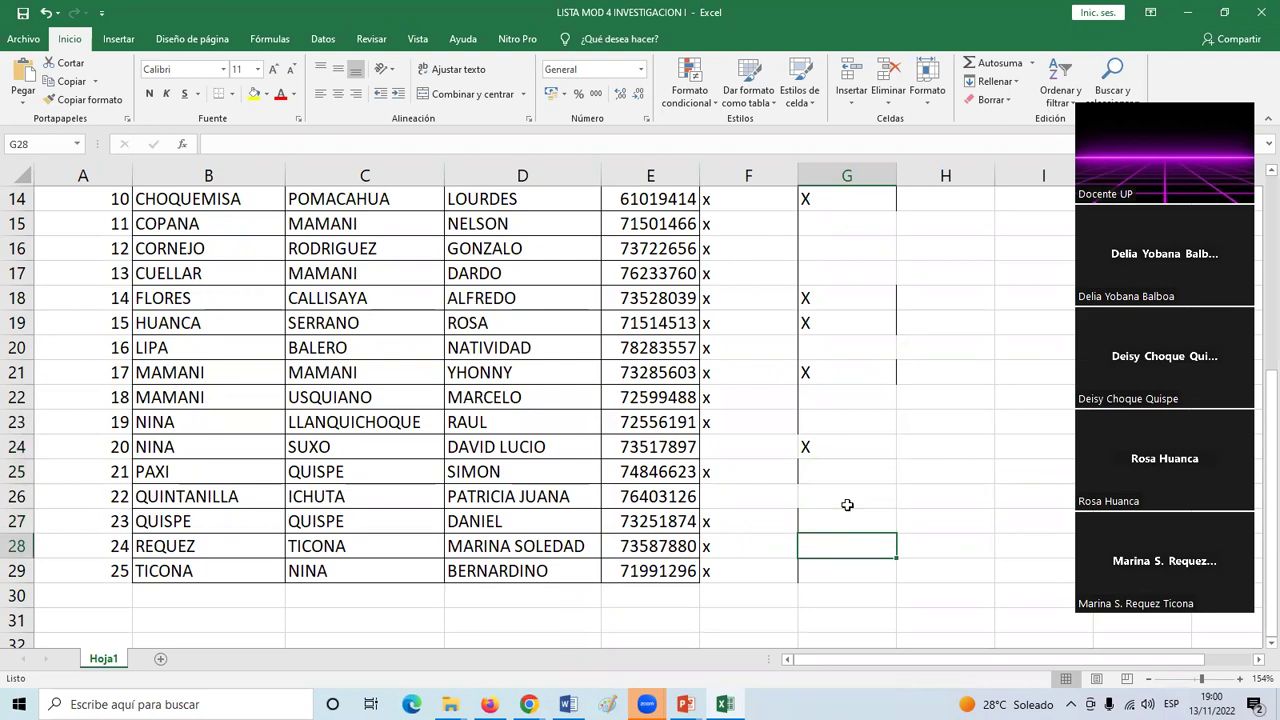
text(X)
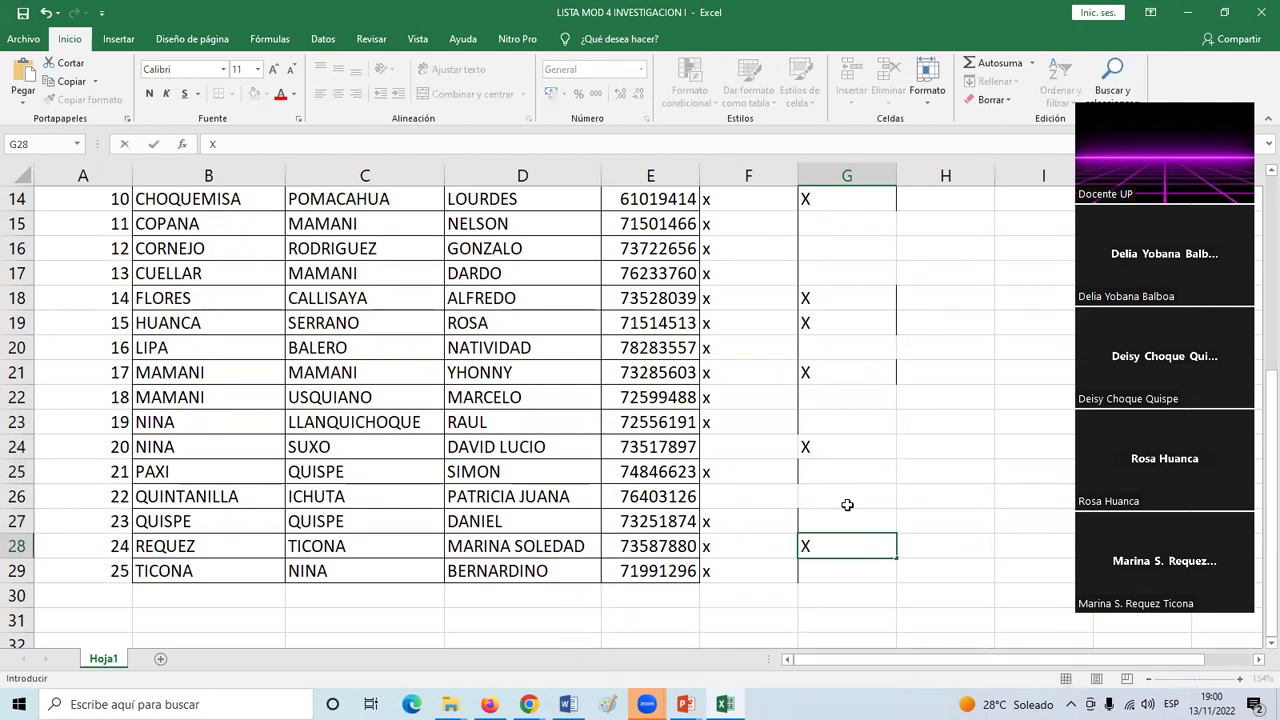
key(Return)
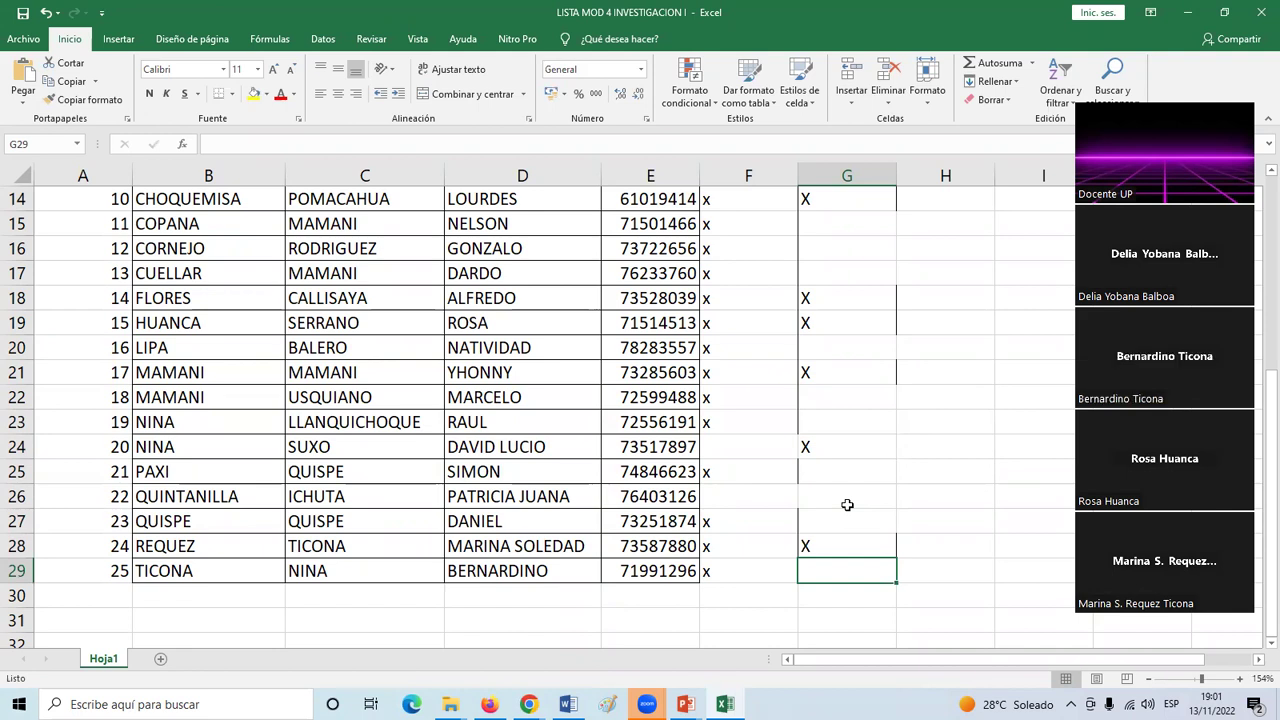
- Enter an X for student 25 in cell G29
text(X)
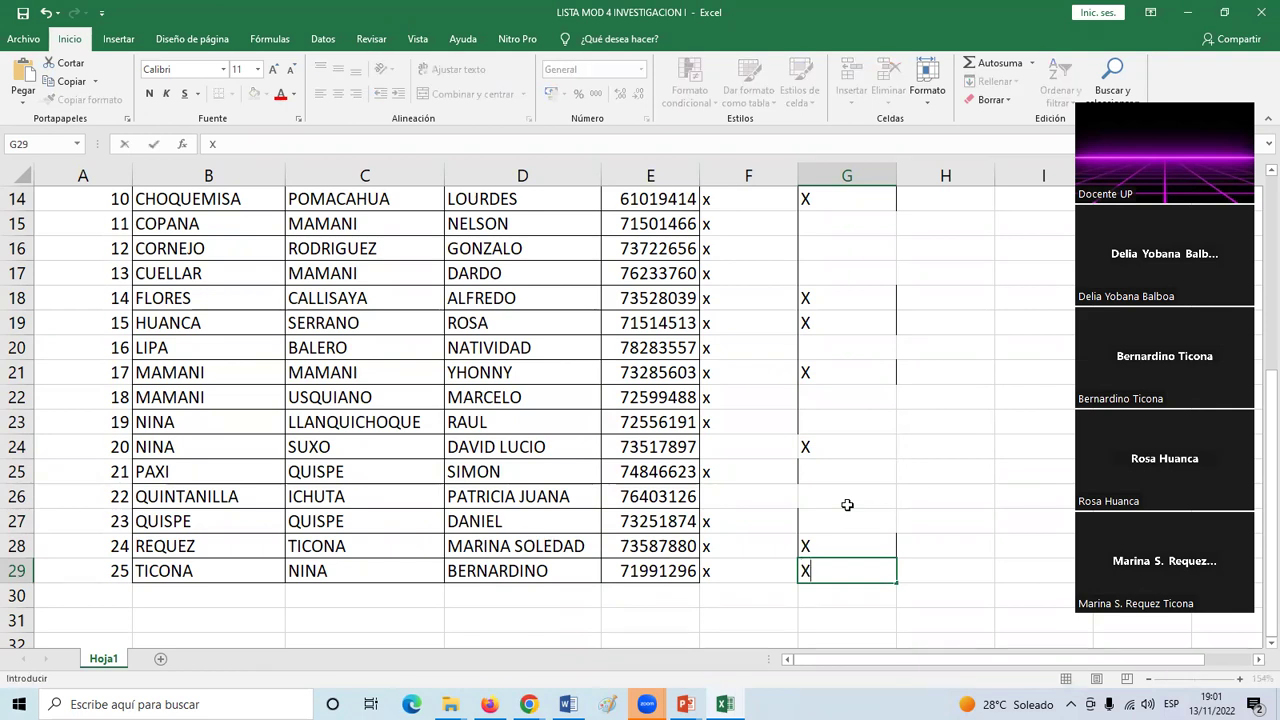
key(Up)
key(Up)
key(Up)
key(Down)
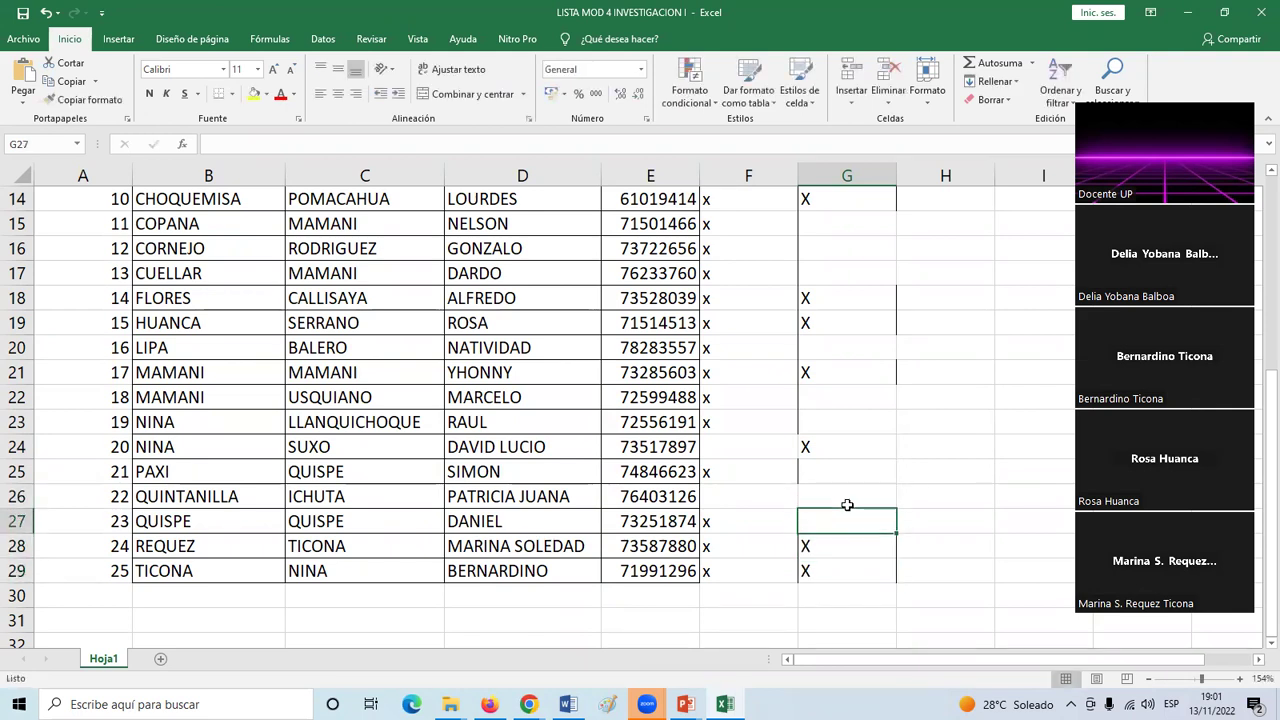
key(Up)
key(Up)
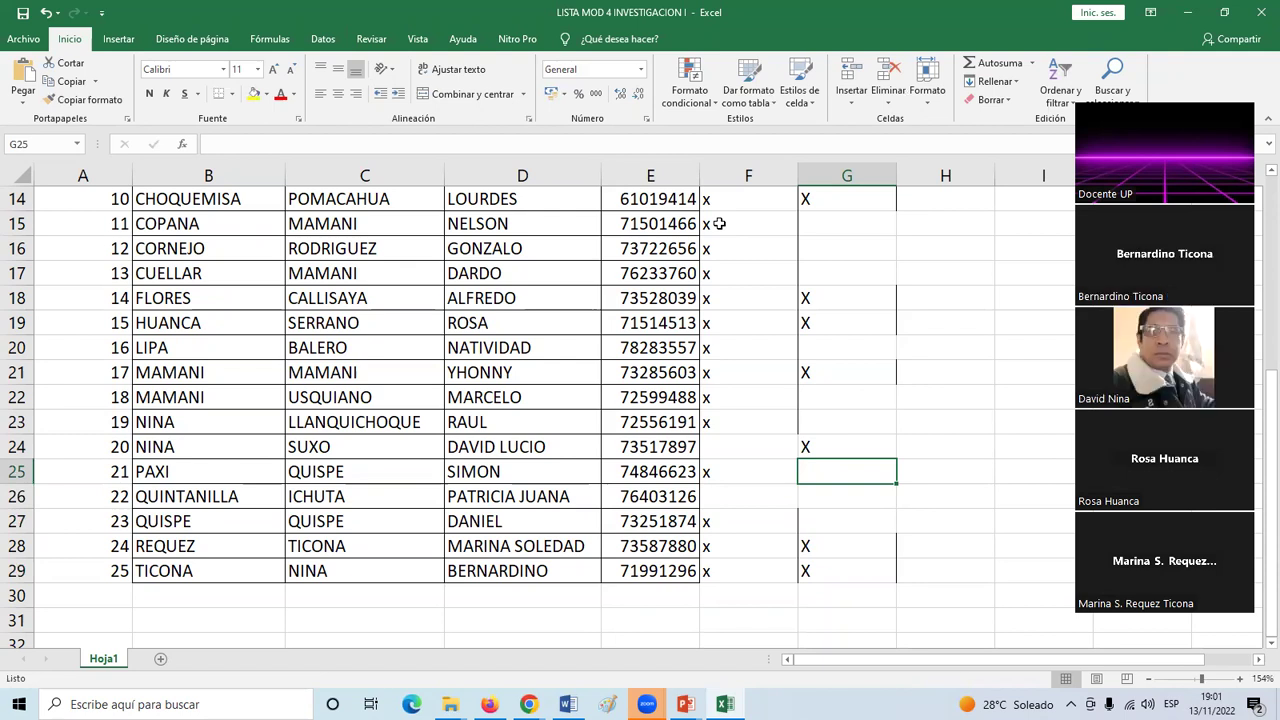
- Center the attendance marks horizontally in cells G5 to G29
click(829, 492)
scroll(855, 491, up, 4)
drag(855, 279, 831, 600)
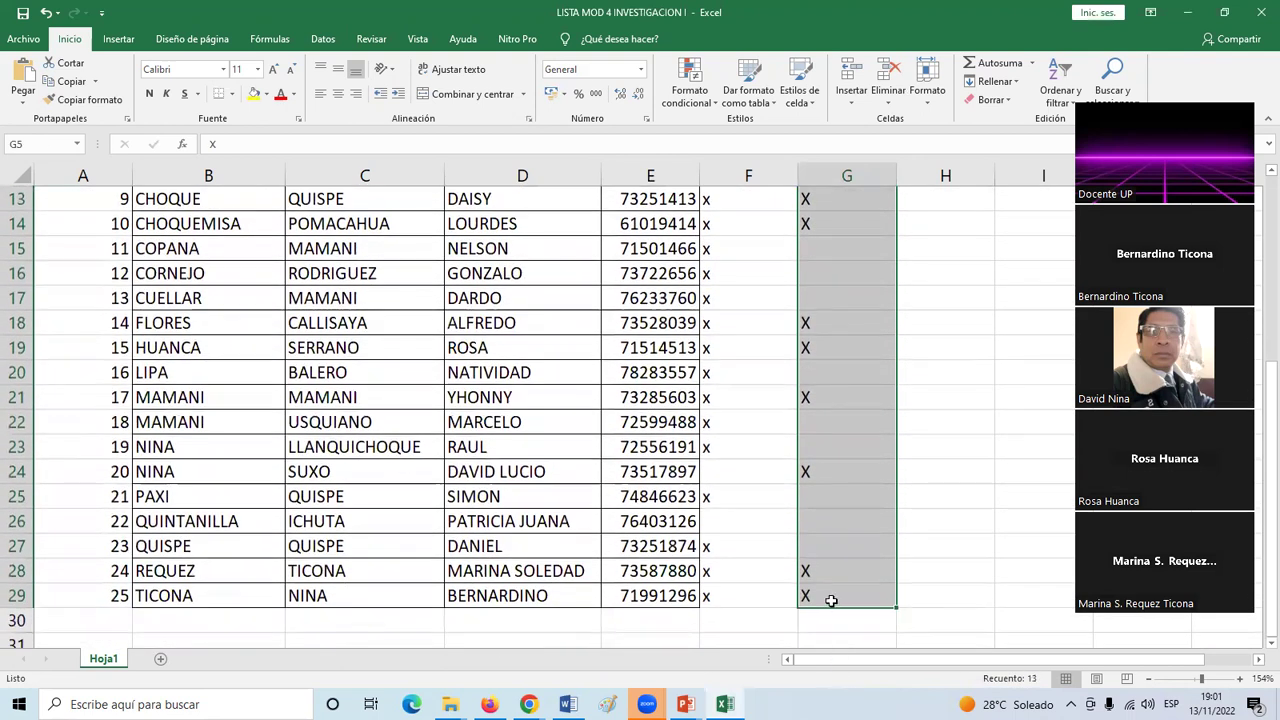
click(338, 93)
scroll(897, 460, up, 4)
click(846, 445)
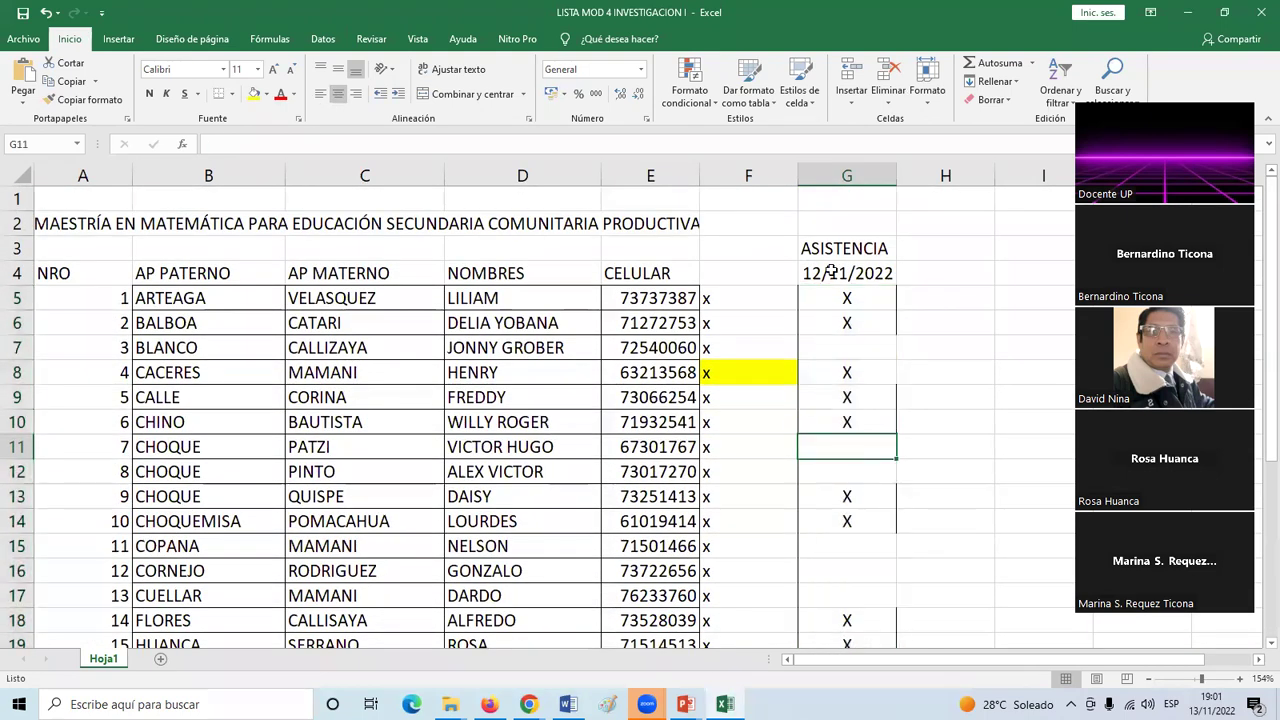
- Check the centered attendance marks through the list and save the workbook
scroll(852, 366, down, 3)
scroll(852, 366, down, 2)
scroll(852, 366, up, 4)
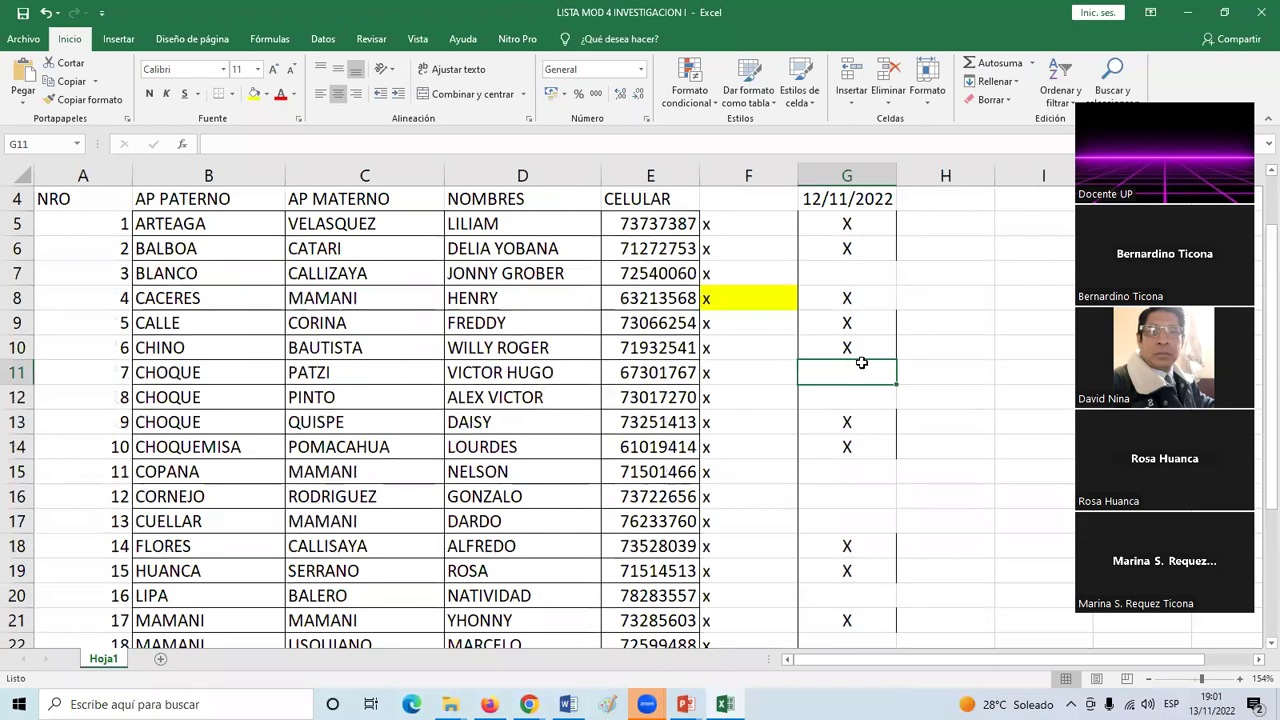
scroll(856, 362, down, 1)
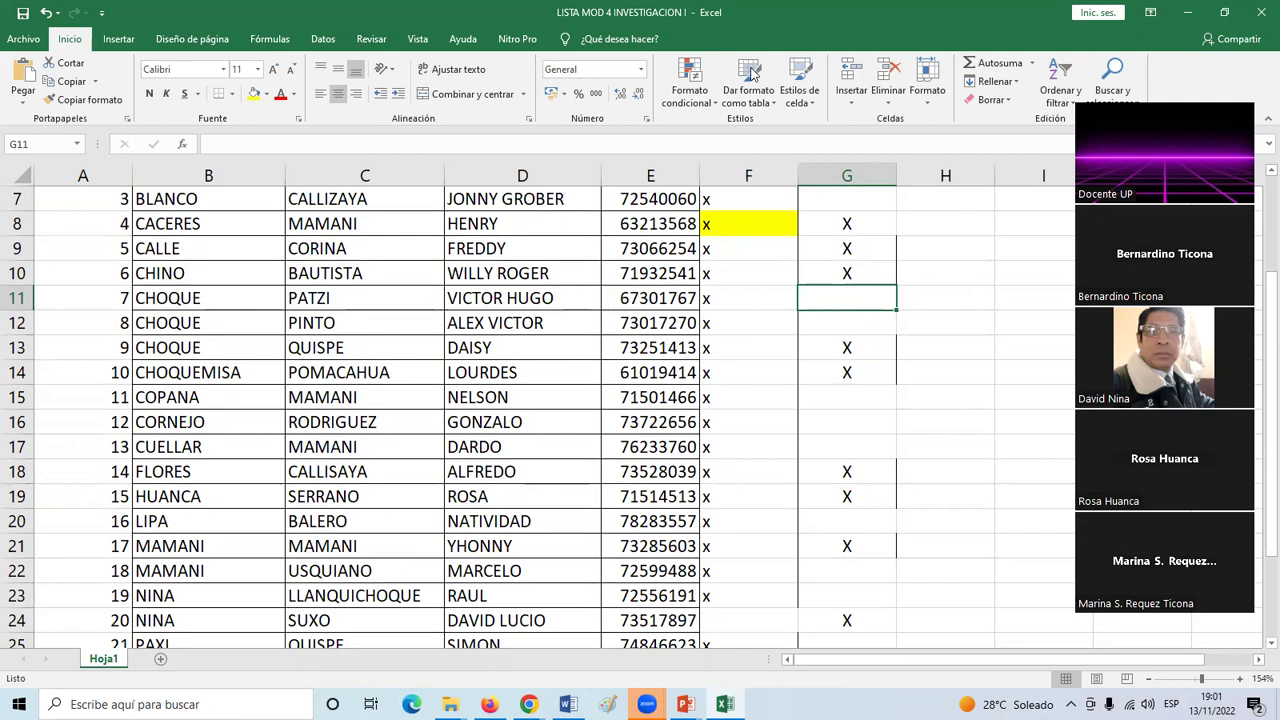
click(20, 18)
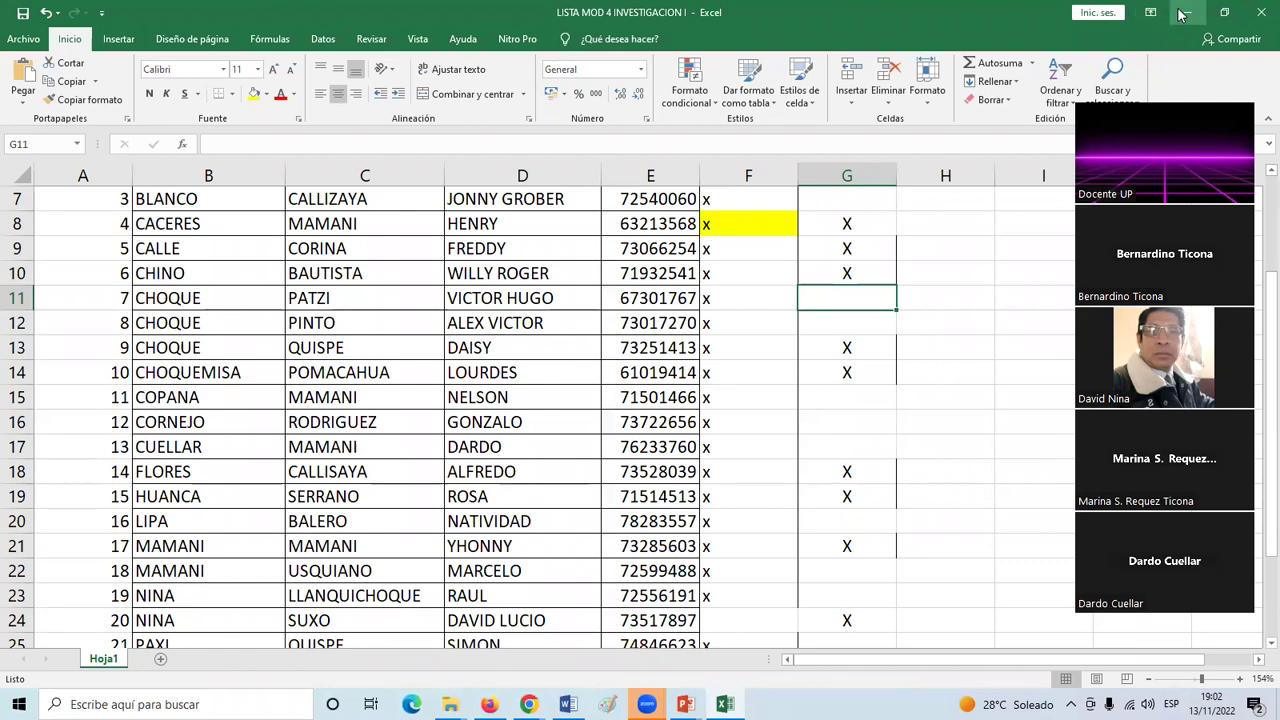
- Switch to the PRODUCTO ACADEMICO presentation in PowerPoint and select slide 8, CAPITULO I
key(alt+Tab)
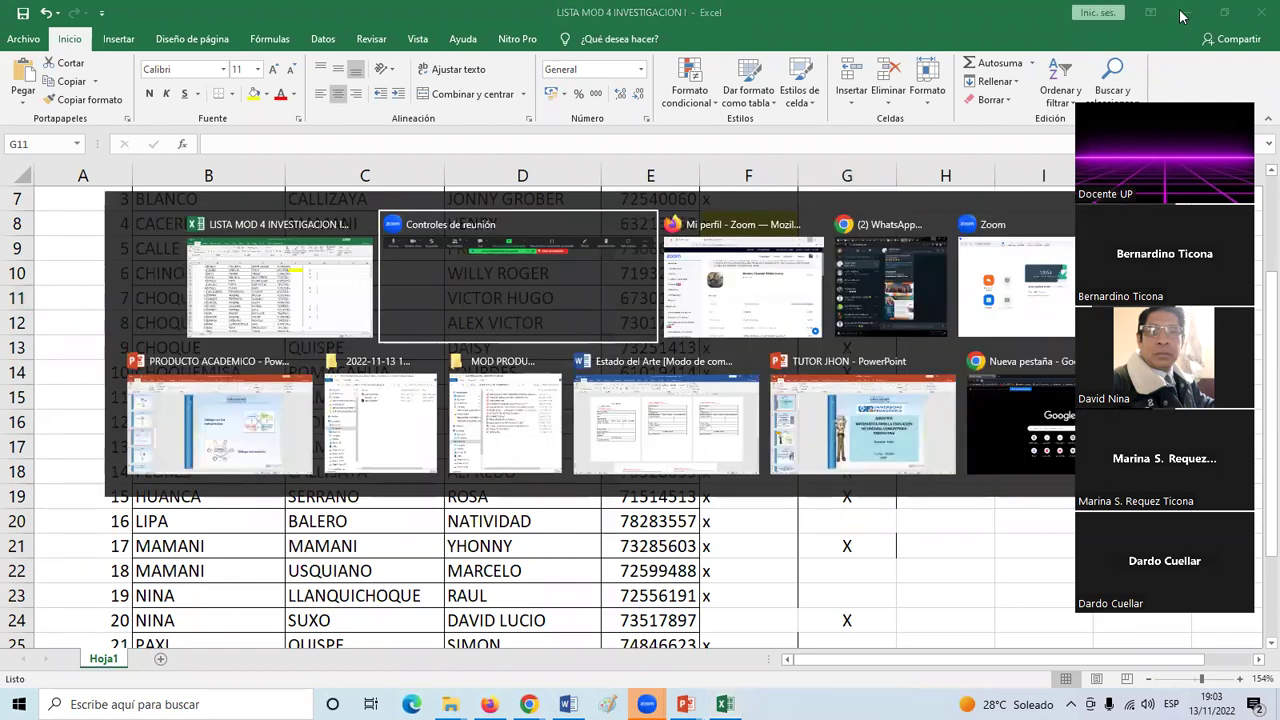
key(alt+Tab)
key(alt+Tab)
key(alt+Tab)
key(alt+Tab)
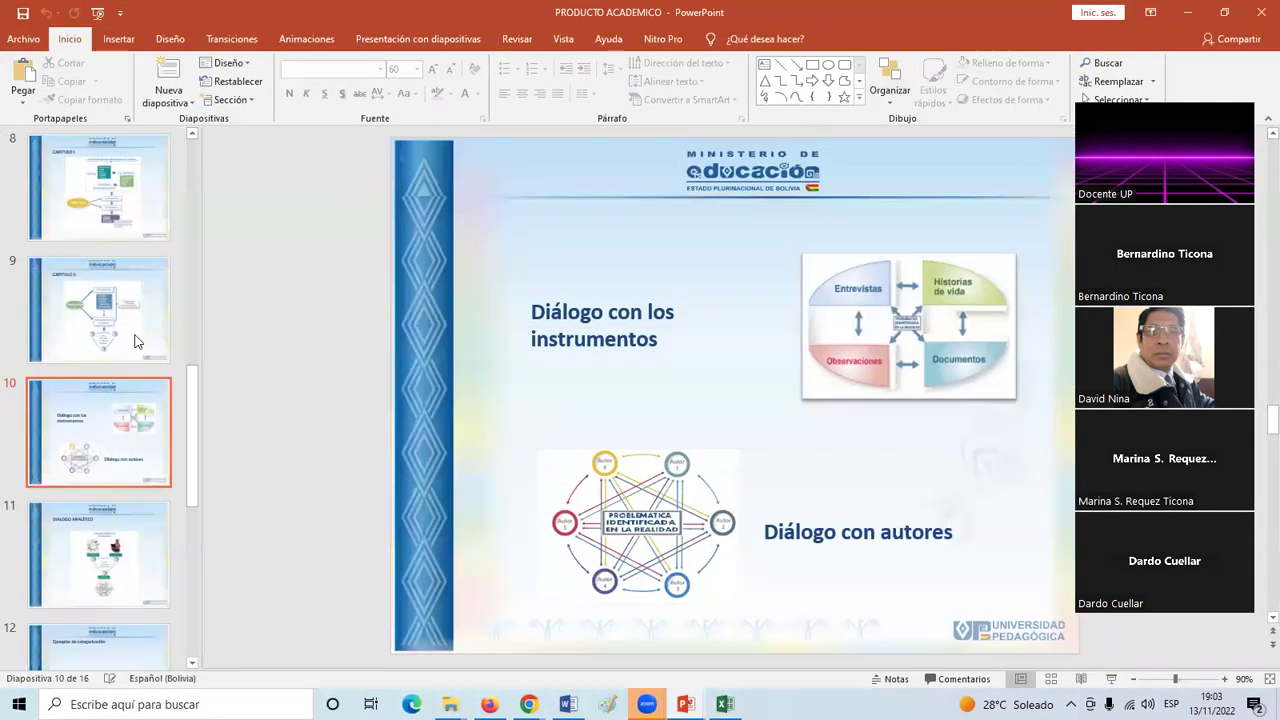
scroll(100, 357, up, 1)
click(108, 345)
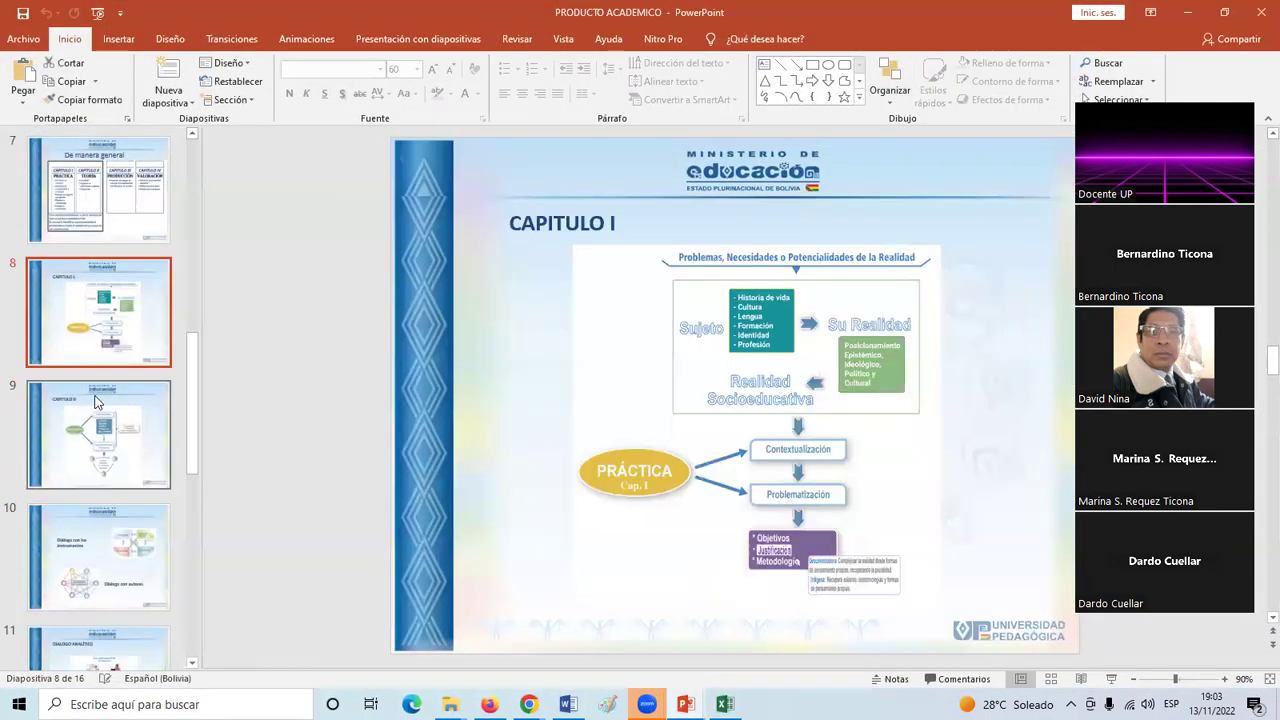
- Start the slide show from the CAPITULO I slide with the laser pointer and advance to the CAPITULO II slide
click(1110, 680)
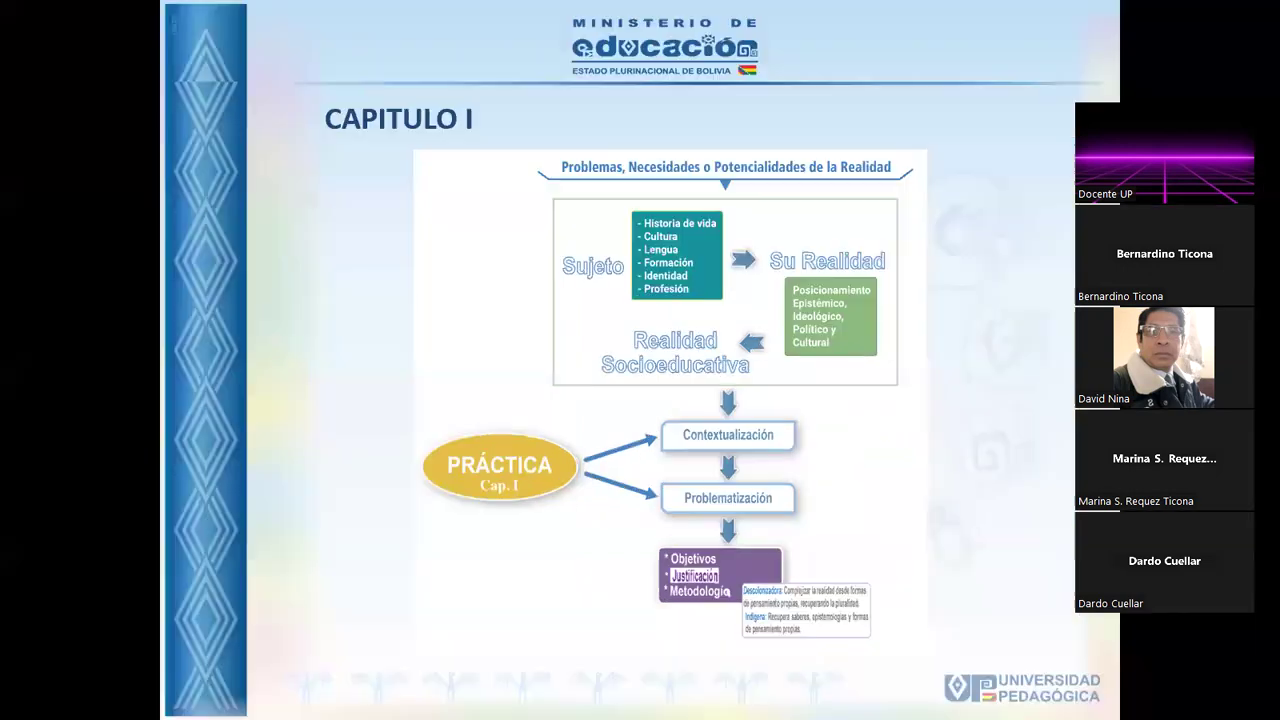
click(236, 704)
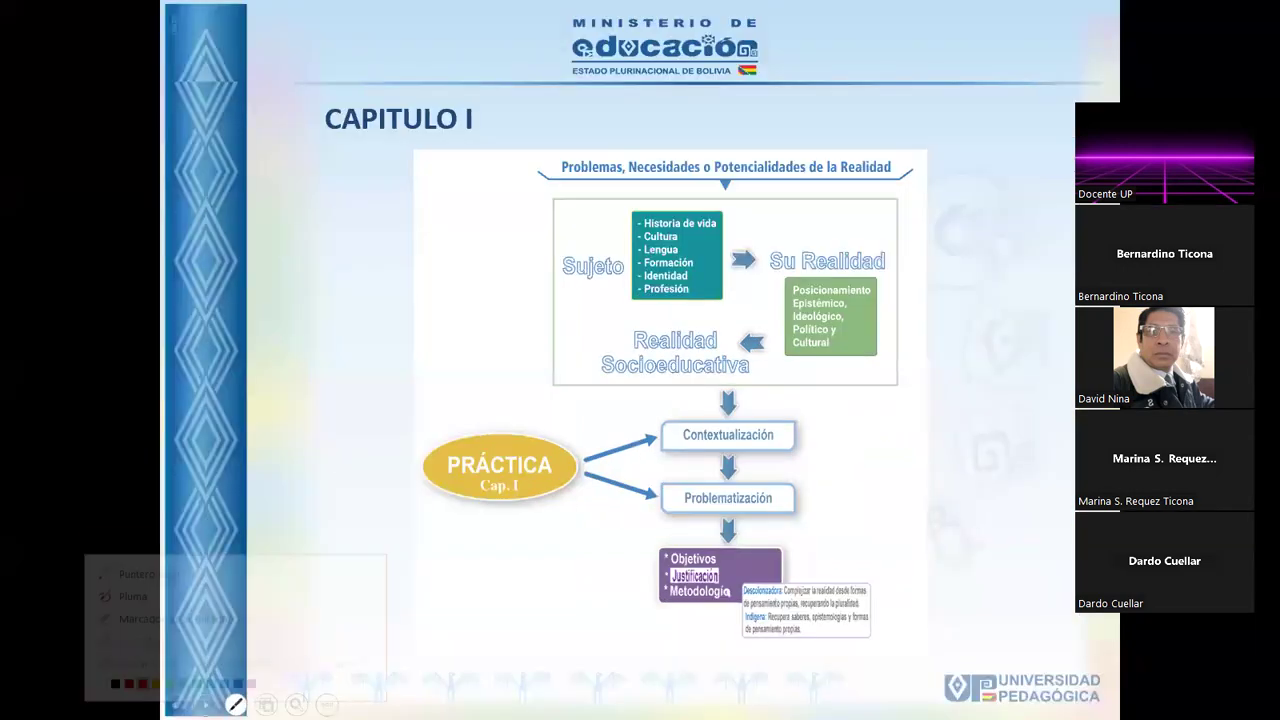
click(150, 555)
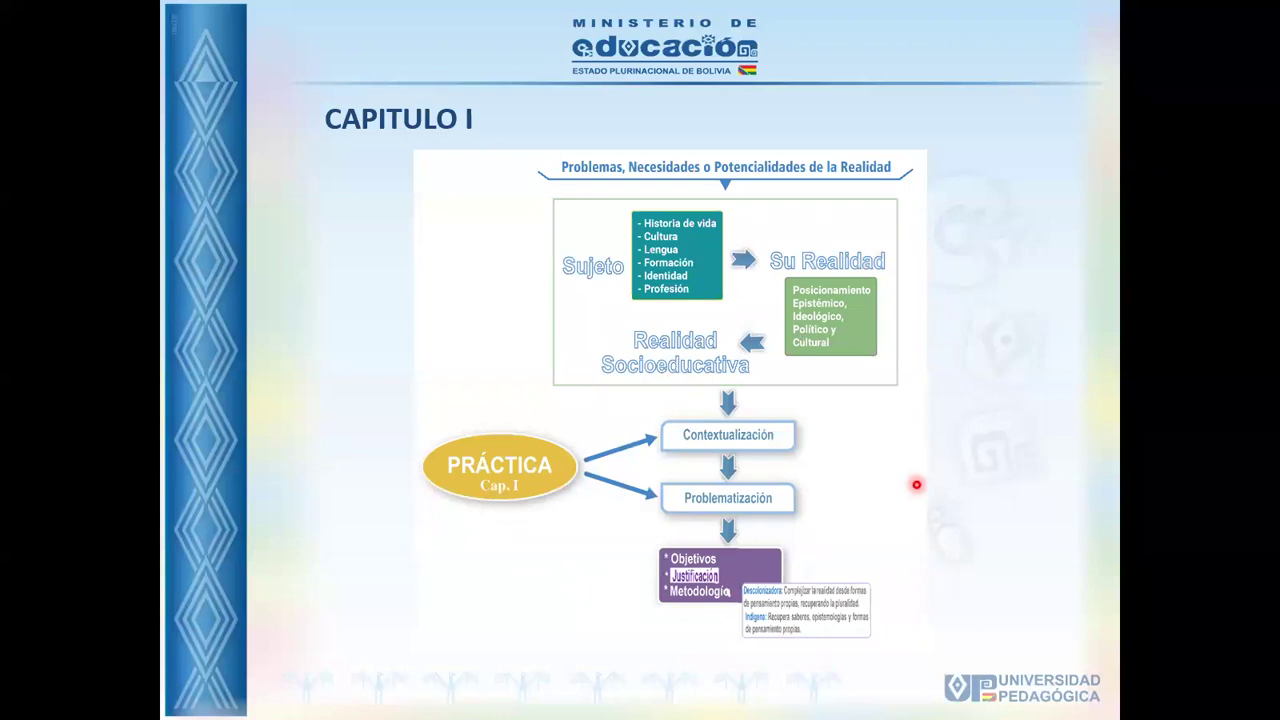
key(Right)
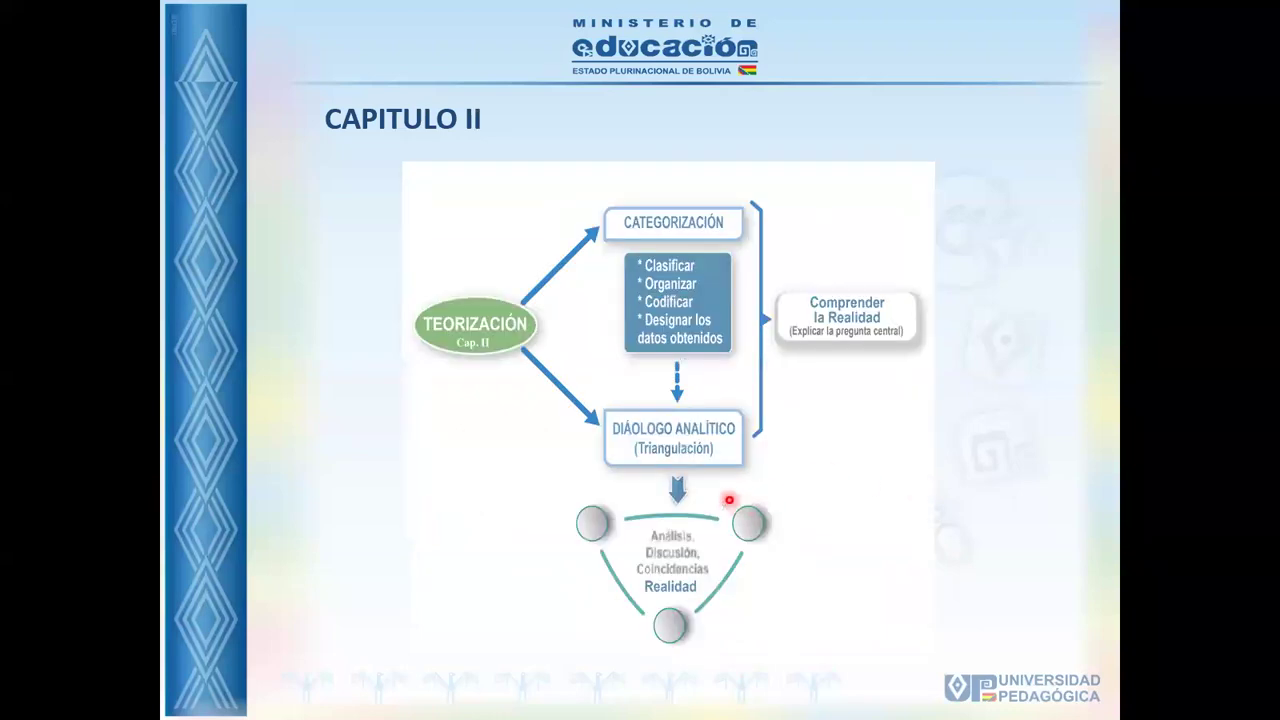